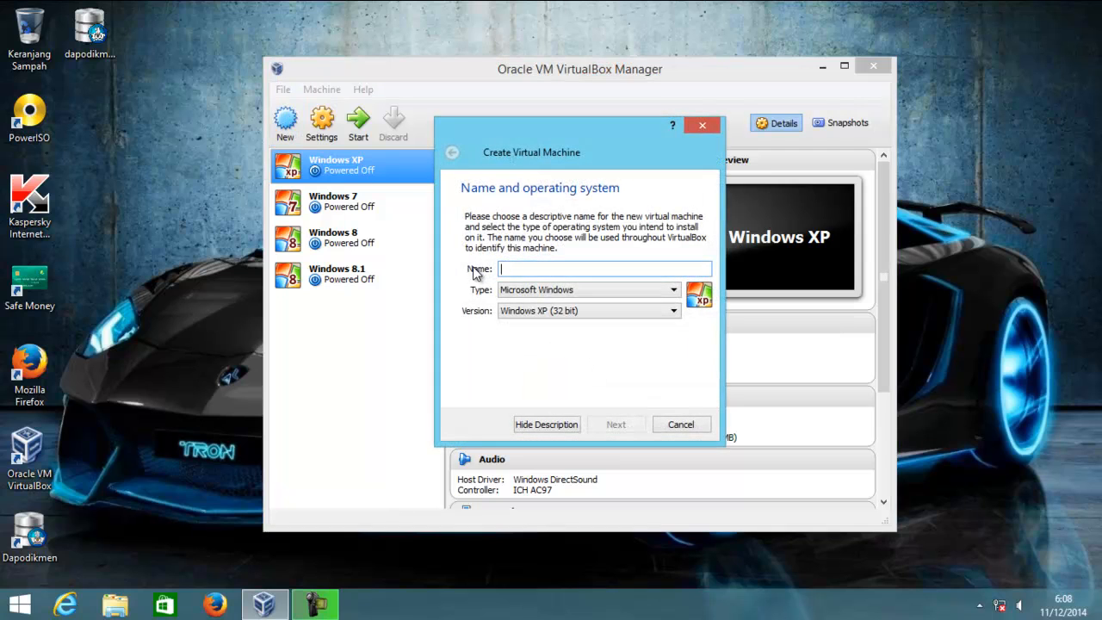
Name the new virtual machine "Windows 10" and set its version to Windows 8.1 (64 bit)
text(W)
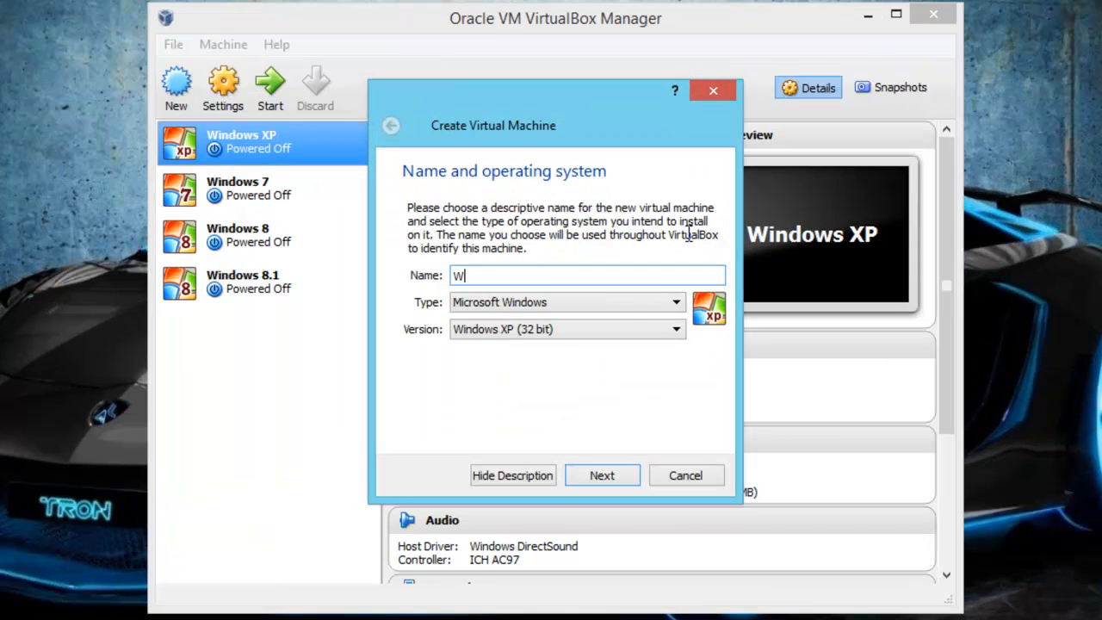
text(indows 10)
click(675, 329)
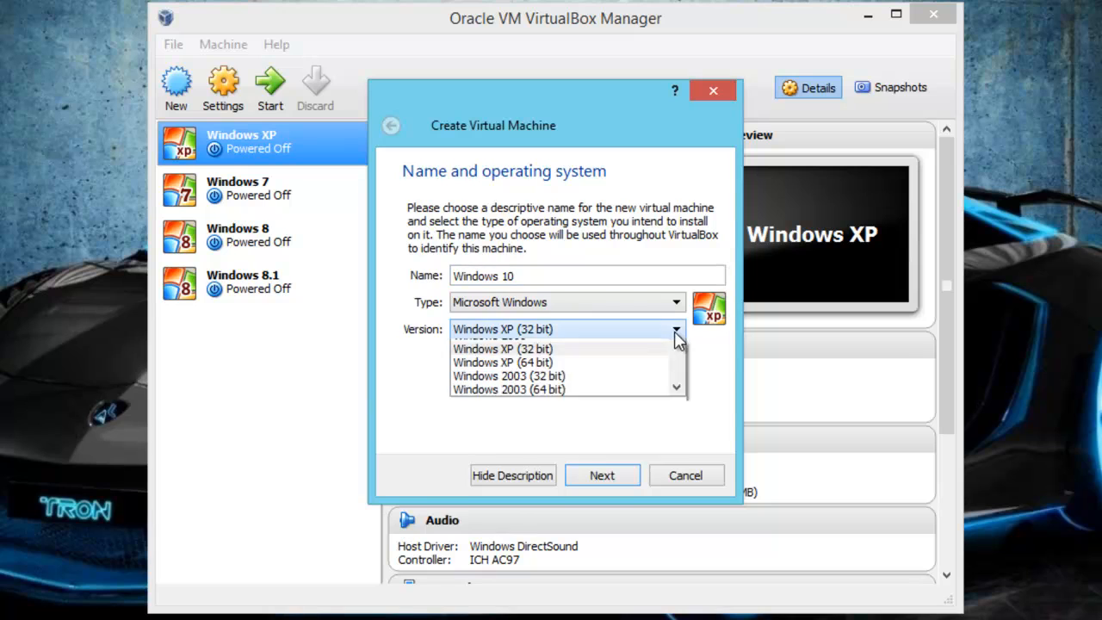
drag(679, 386, 688, 444)
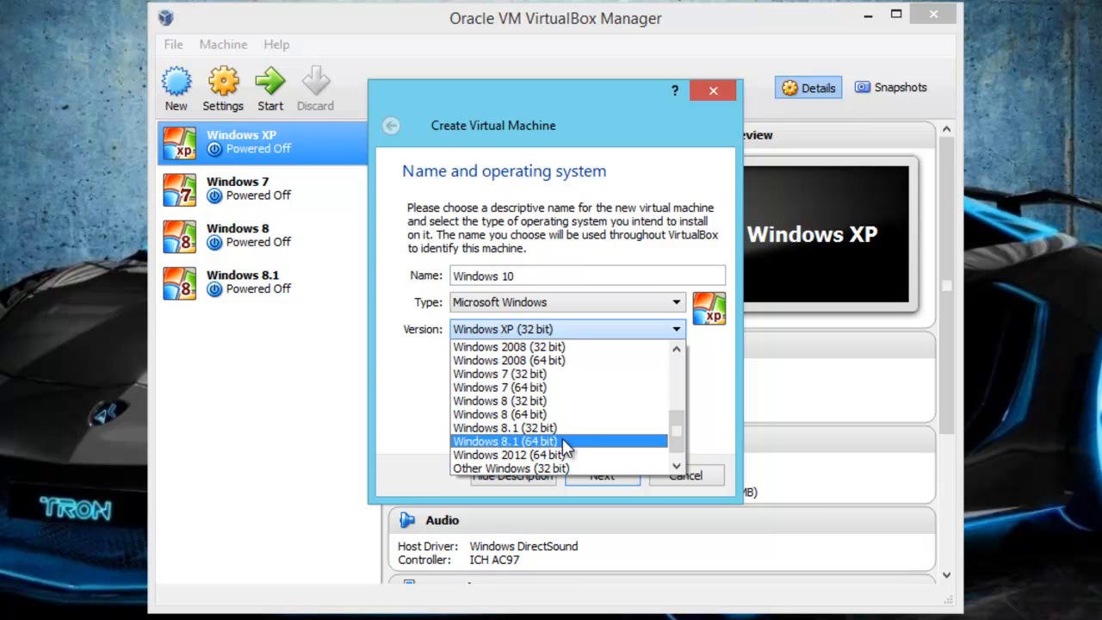
click(565, 446)
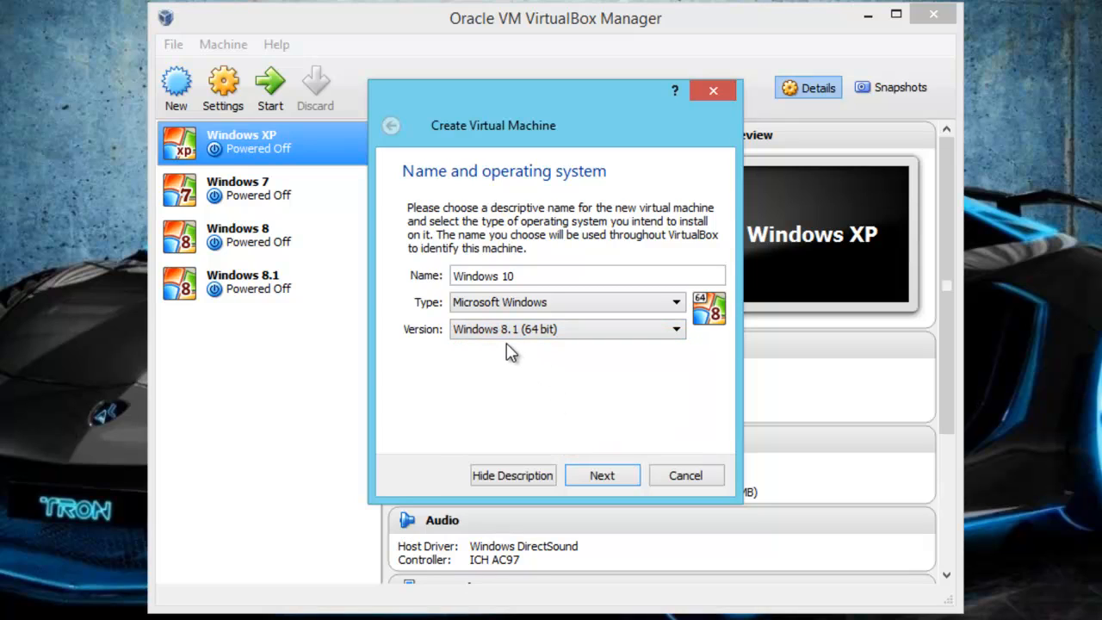
click(635, 480)
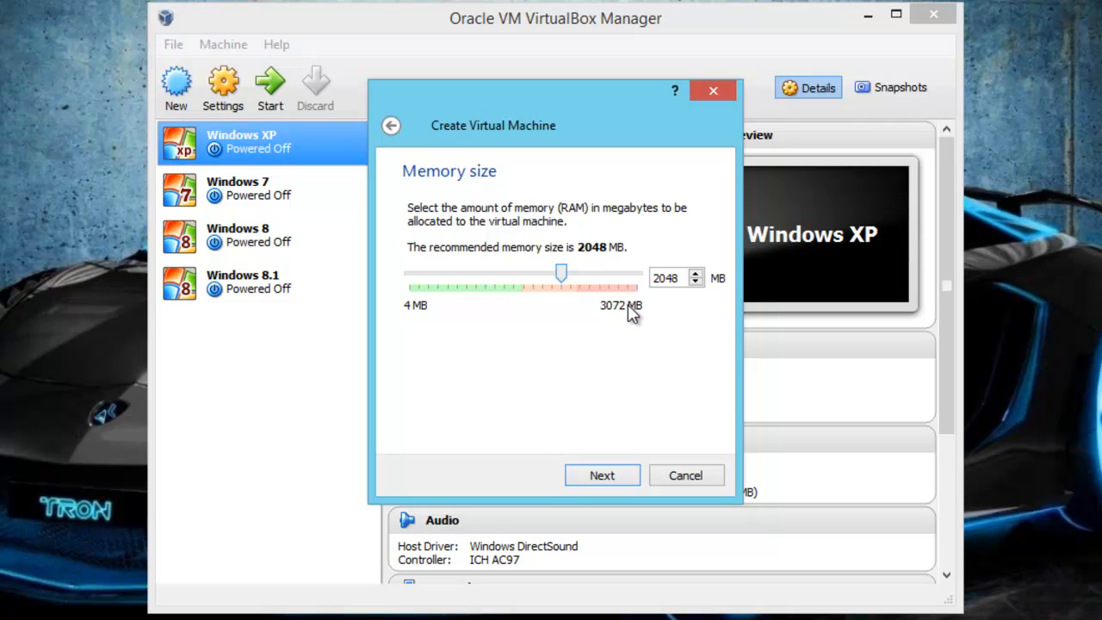
Accept 2048 MB of memory and create a dynamically allocated VDI hard drive named Windows 10 with a size of 320 GB
click(601, 475)
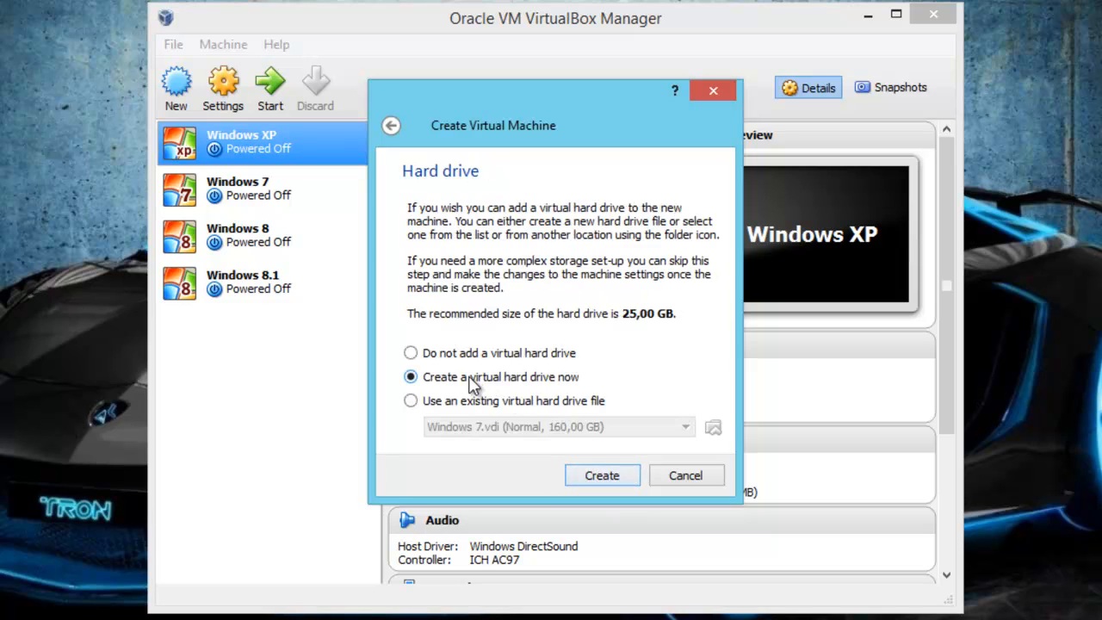
click(619, 475)
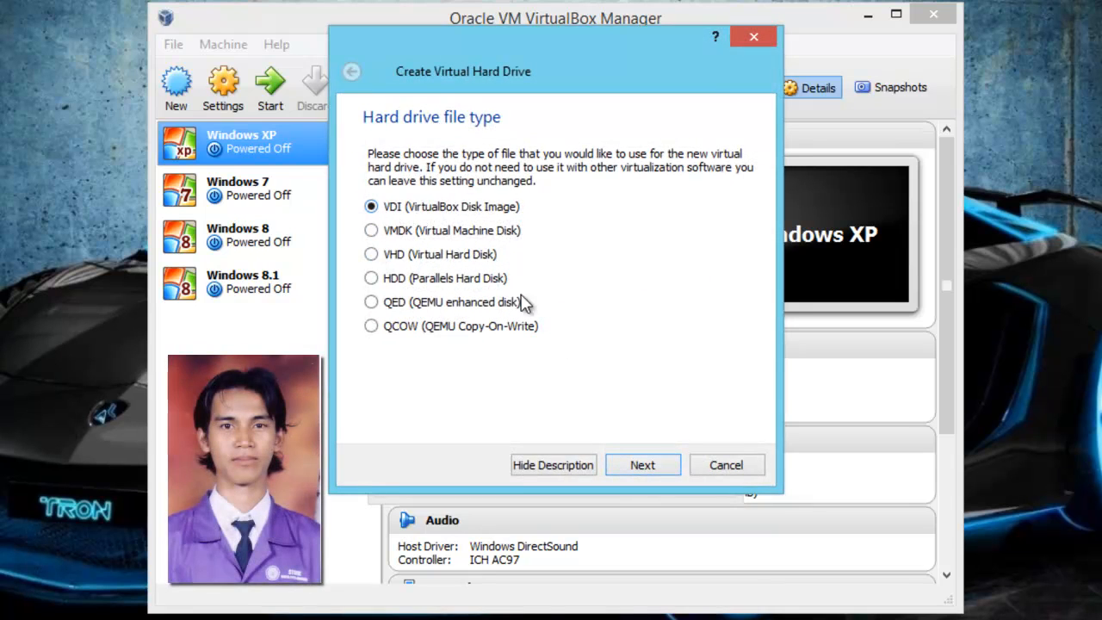
click(653, 465)
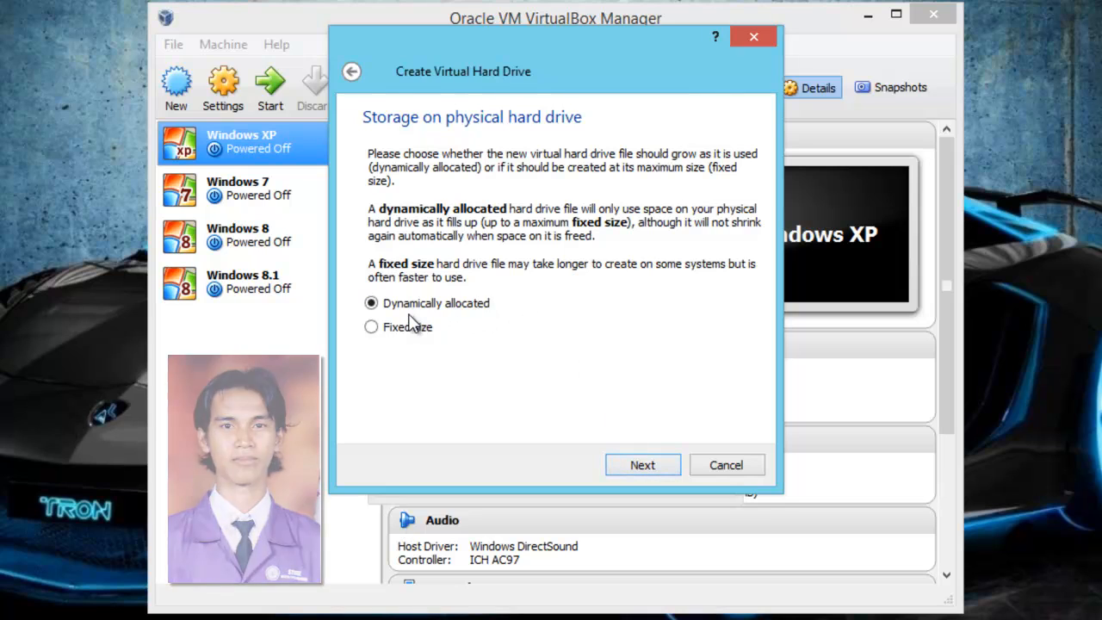
click(649, 464)
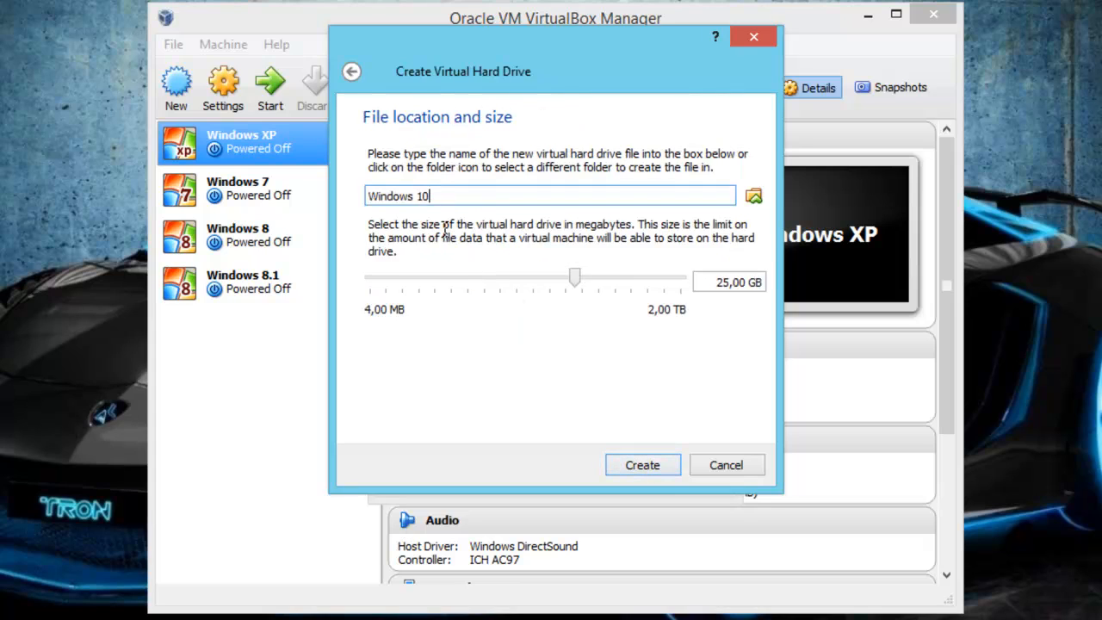
drag(747, 284, 689, 295)
text(320)
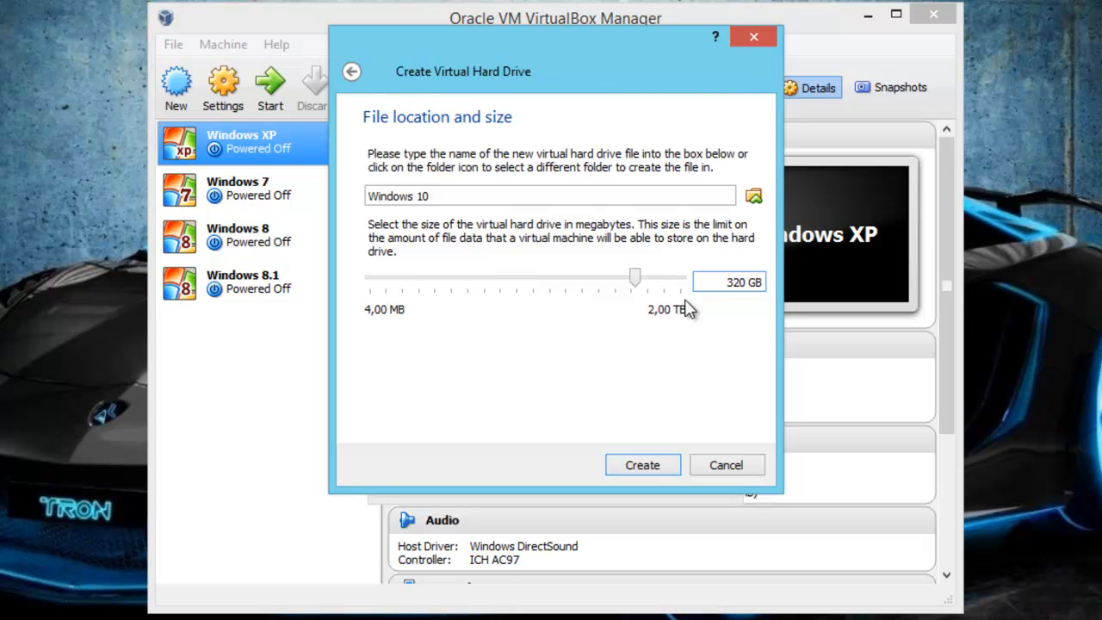
click(667, 465)
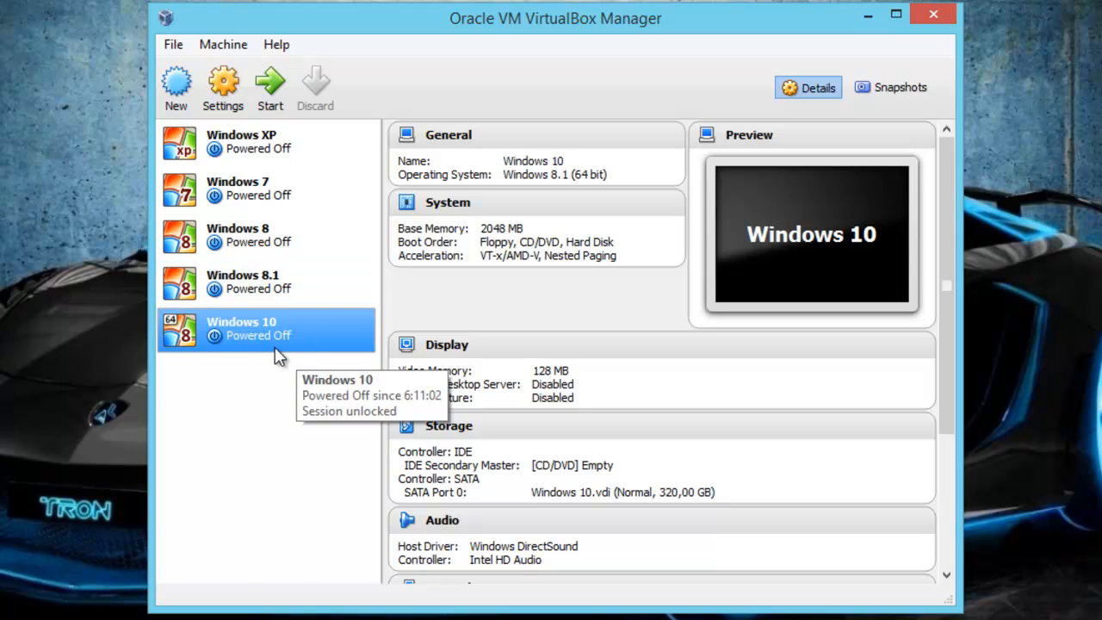
In the Windows 10 machine's system settings, disable Floppy booting and move it below CD/DVD and Hard Disk in the boot order
click(224, 91)
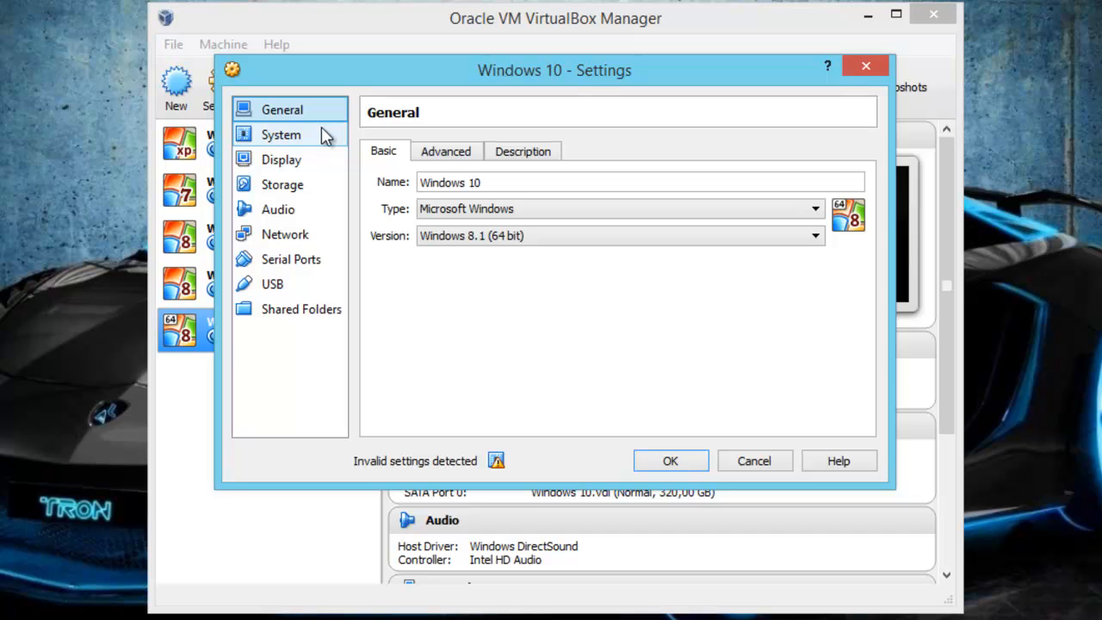
click(317, 138)
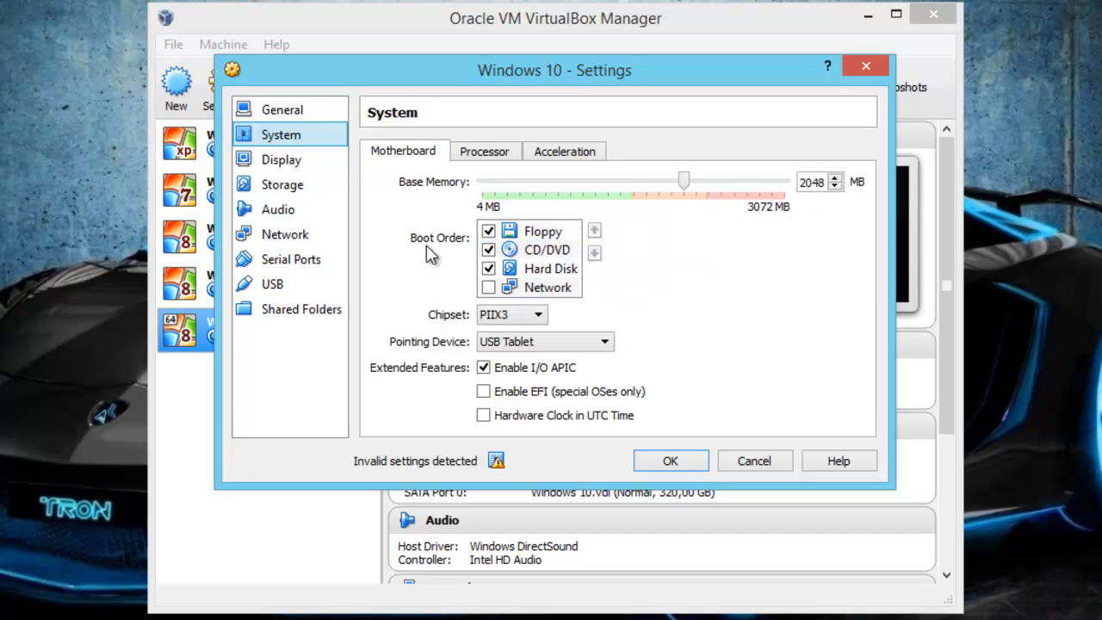
click(488, 232)
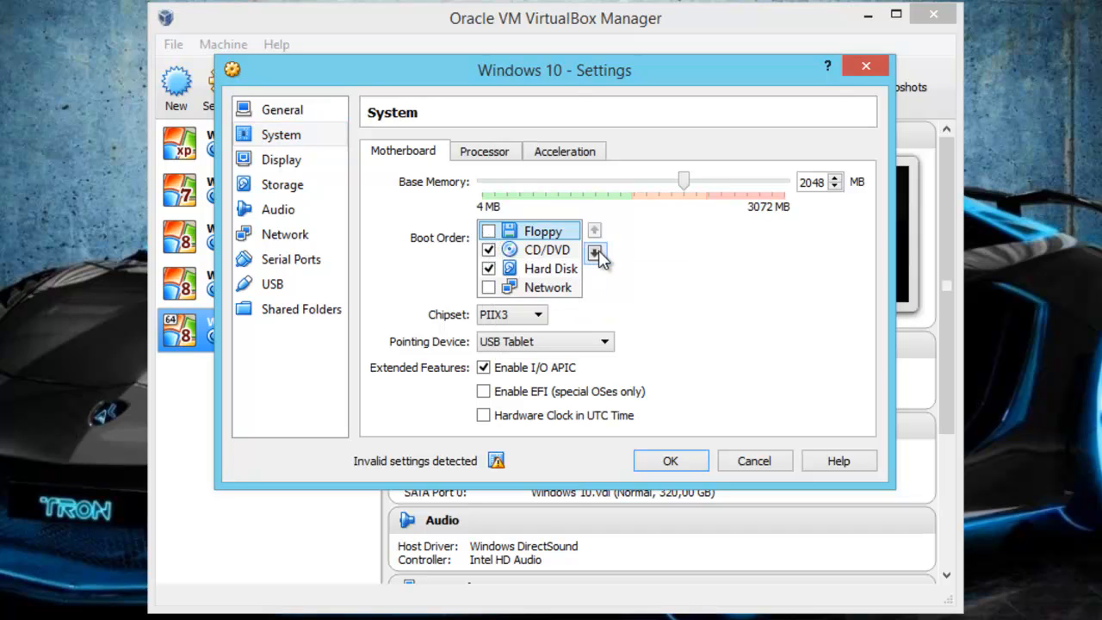
click(594, 252)
click(594, 252)
click(556, 230)
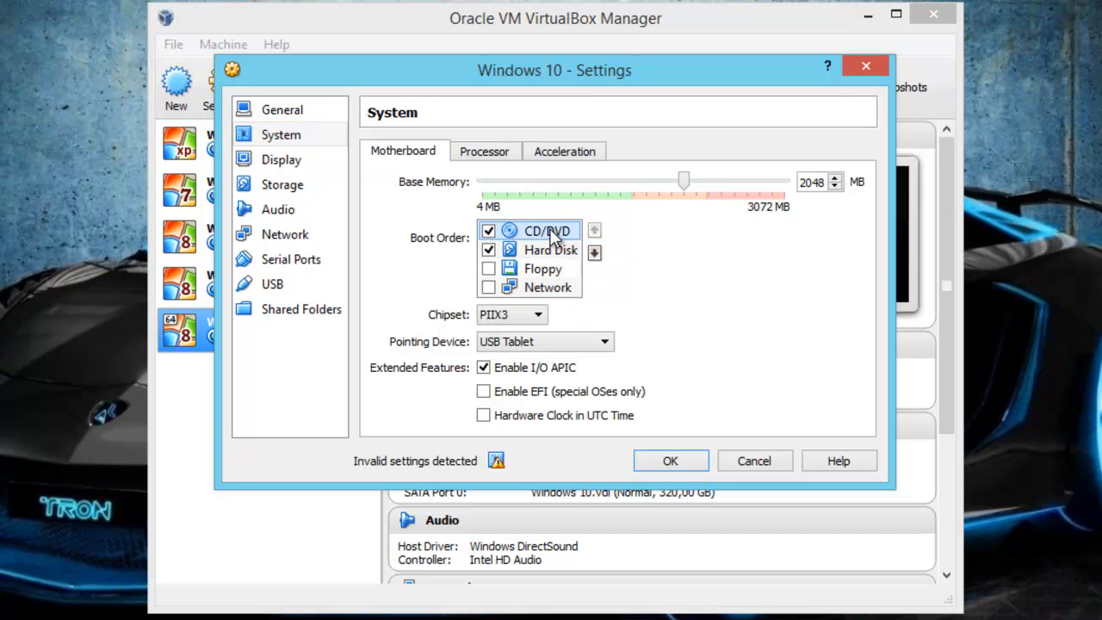
Enable PAE/NX for the virtual machine's processor and check the hardware virtualization options
click(486, 155)
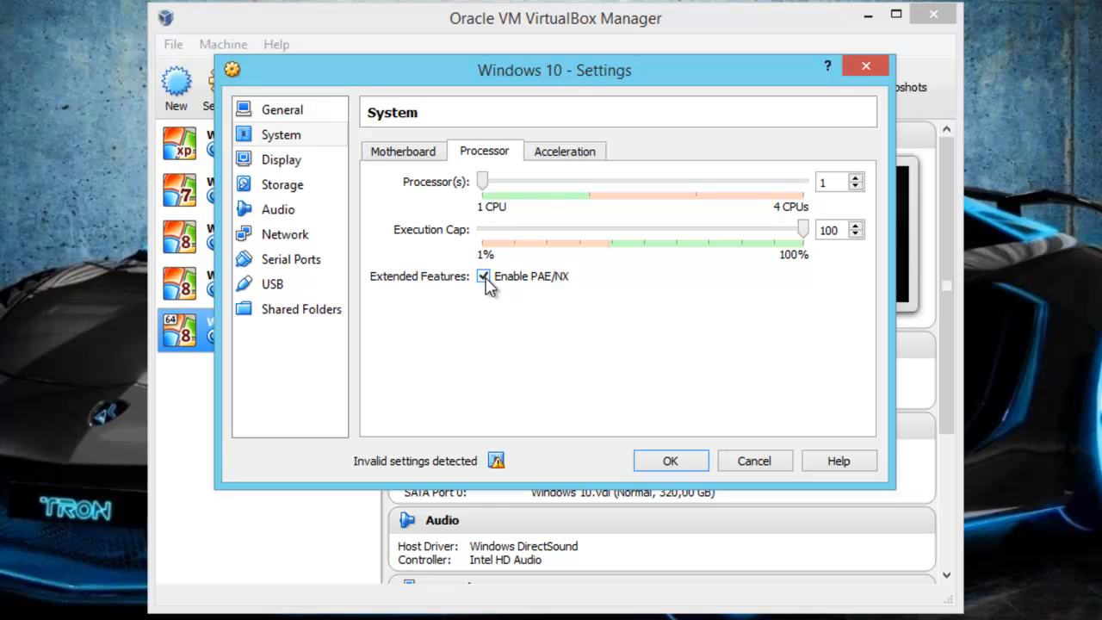
click(560, 156)
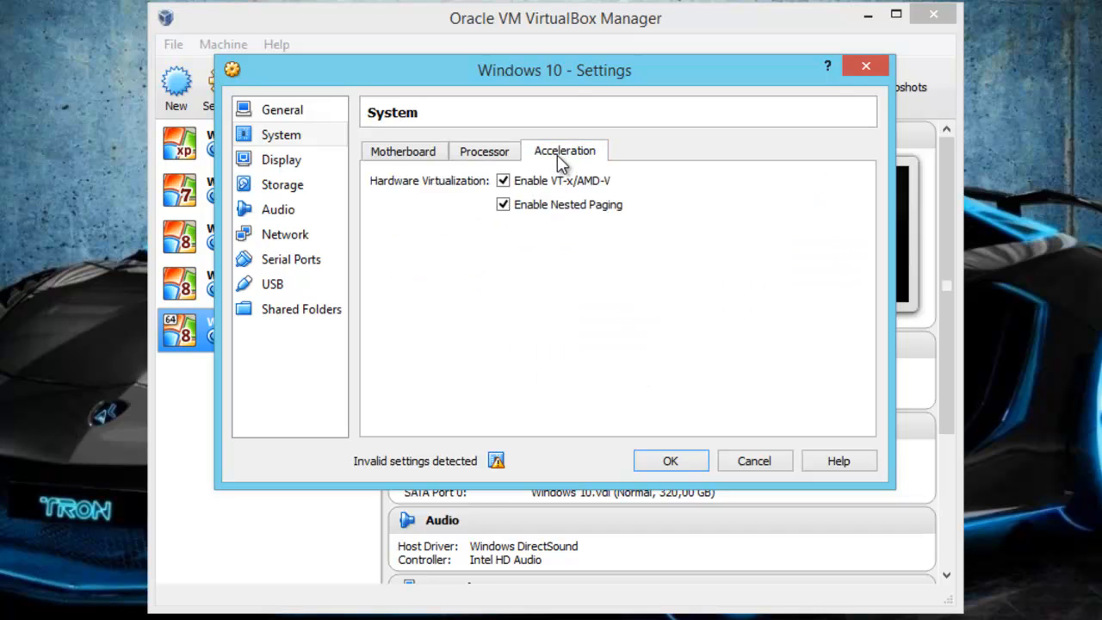
click(487, 155)
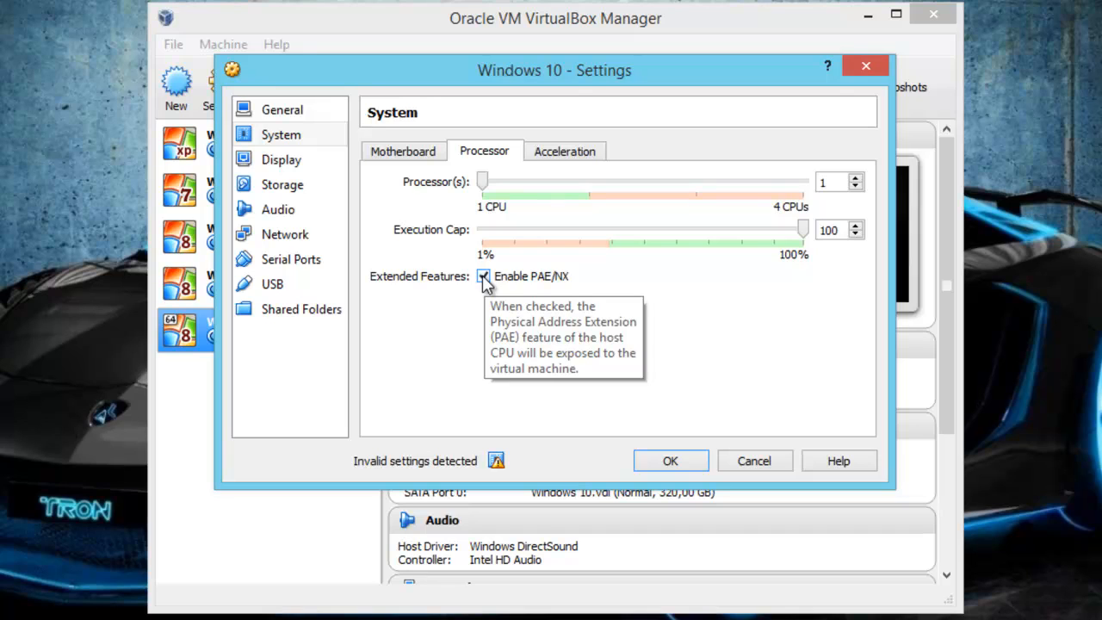
click(420, 158)
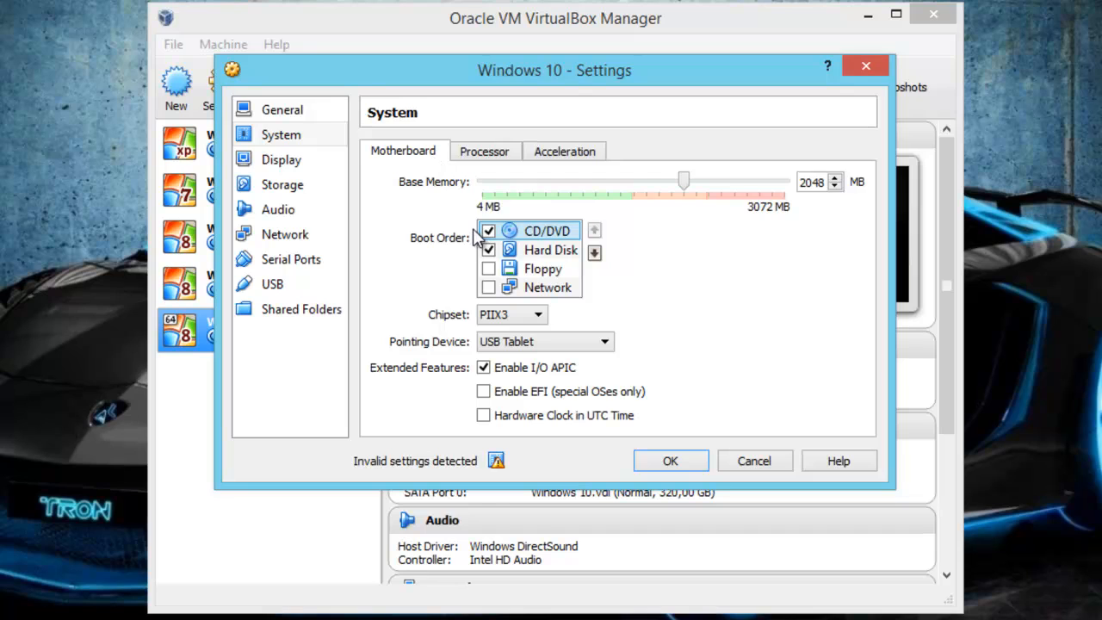
Enable 3D acceleration for the machine's display and raise the video memory to 256 MB
click(288, 164)
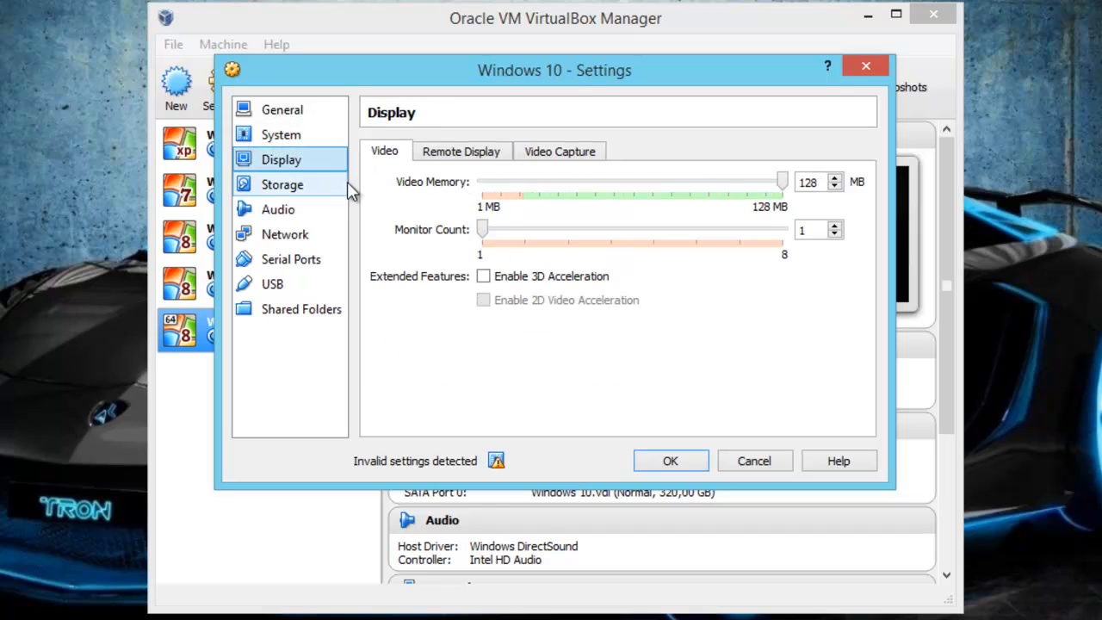
click(483, 277)
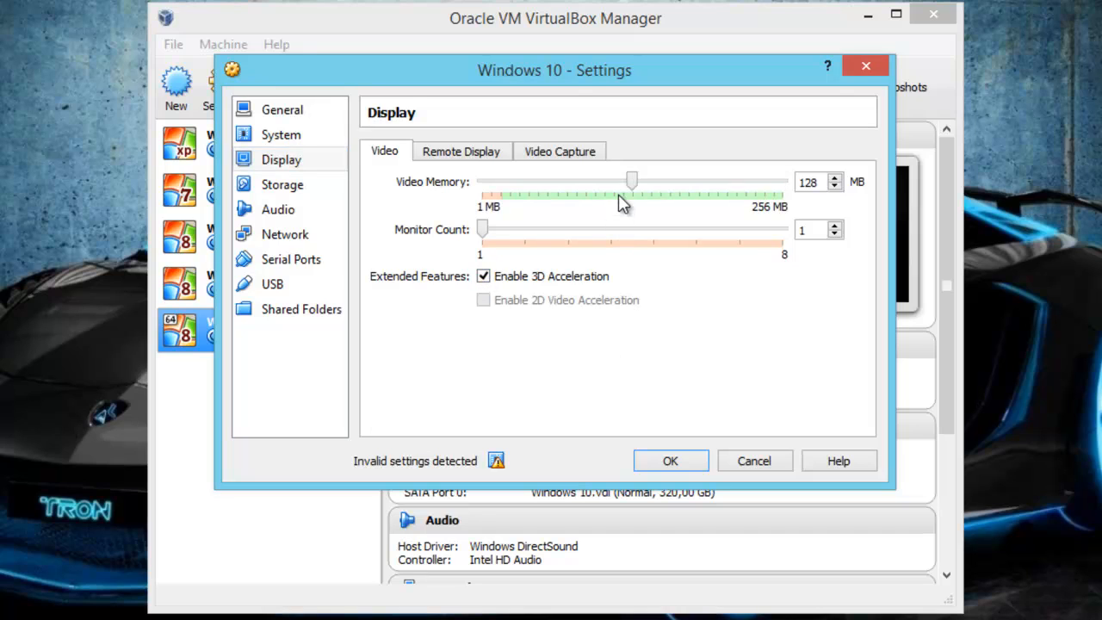
drag(629, 184, 790, 182)
Load the WindowsTechnicalPreview-x64-EN-US disk image from the Windows folder on drive E into the empty IDE optical drive
click(307, 197)
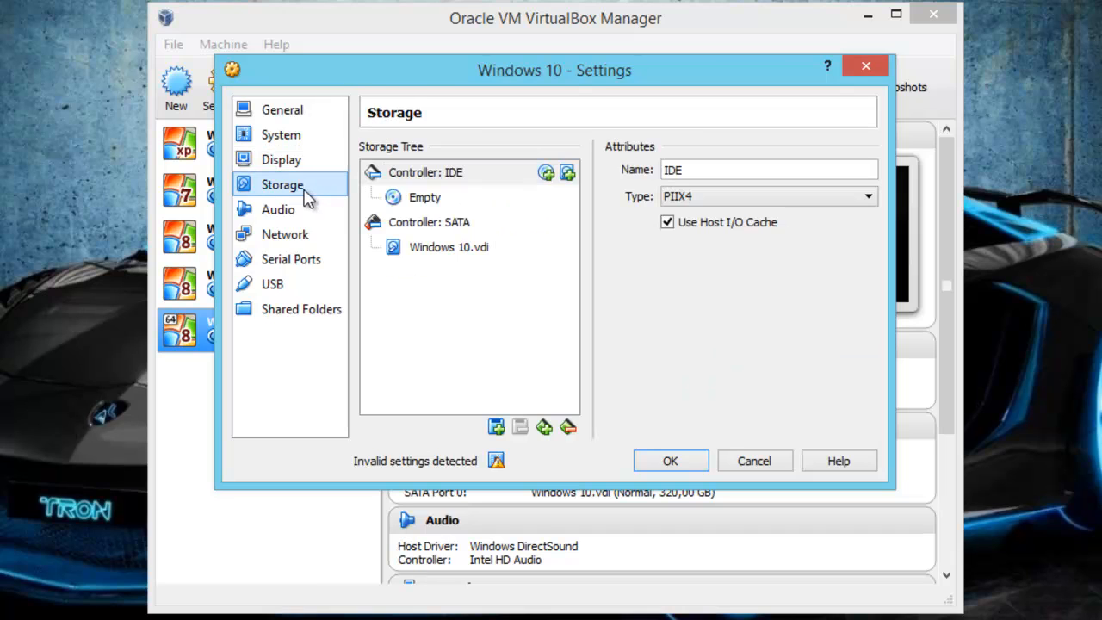
click(437, 199)
click(865, 171)
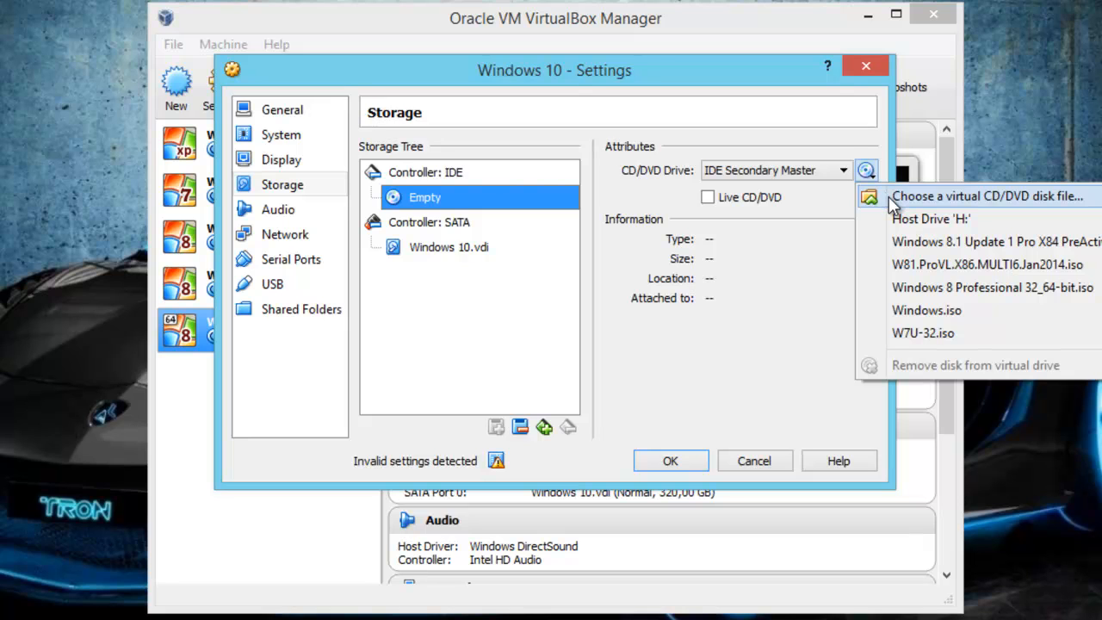
click(890, 198)
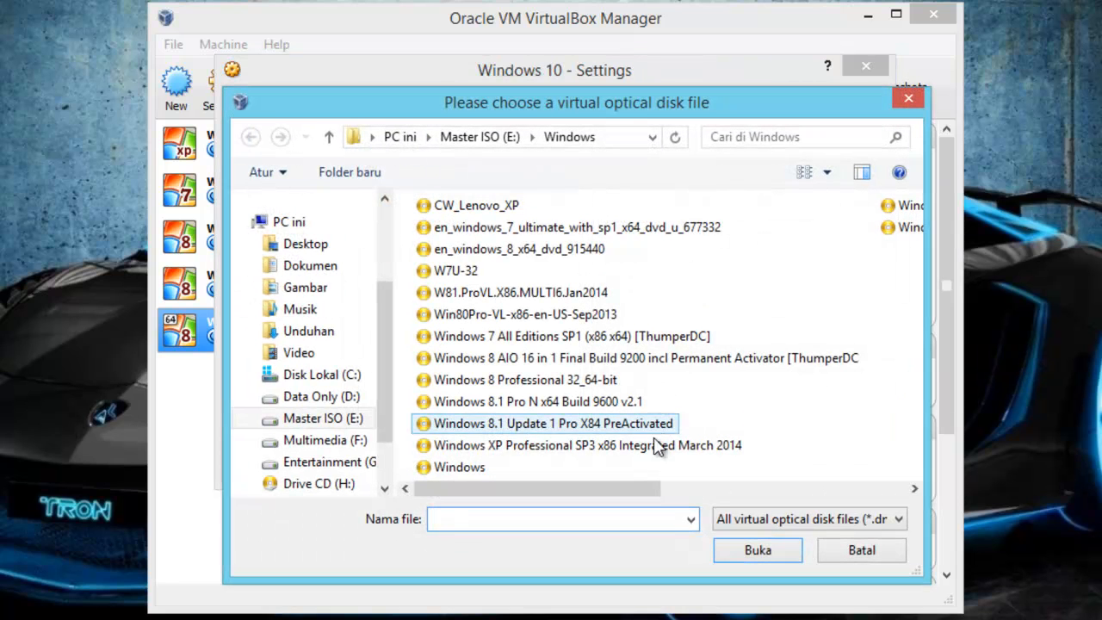
click(703, 491)
click(486, 236)
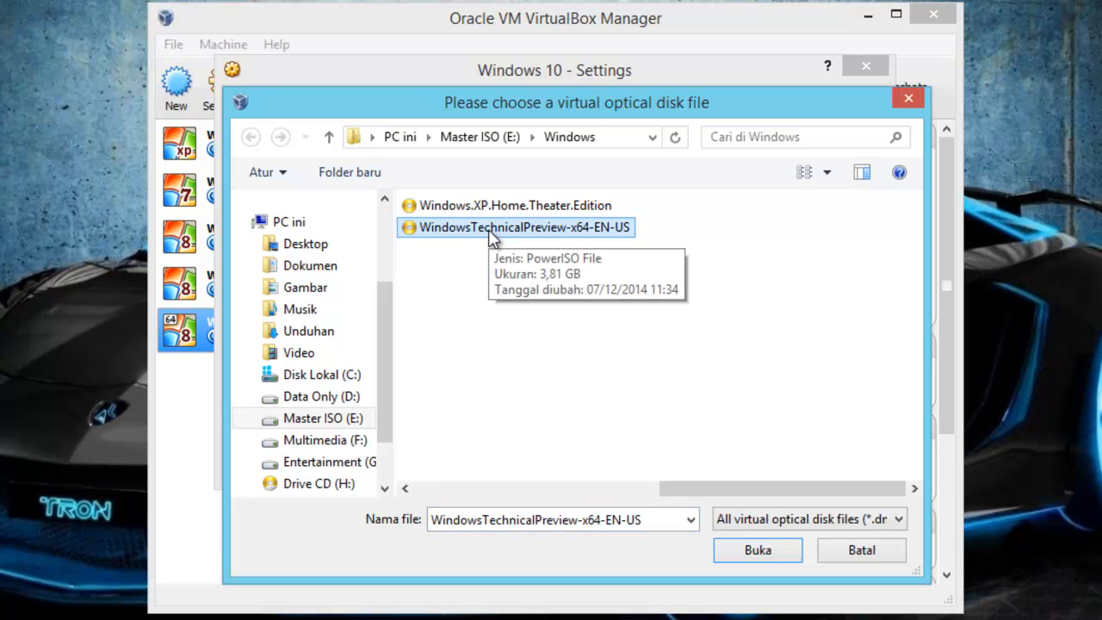
double_click(492, 229)
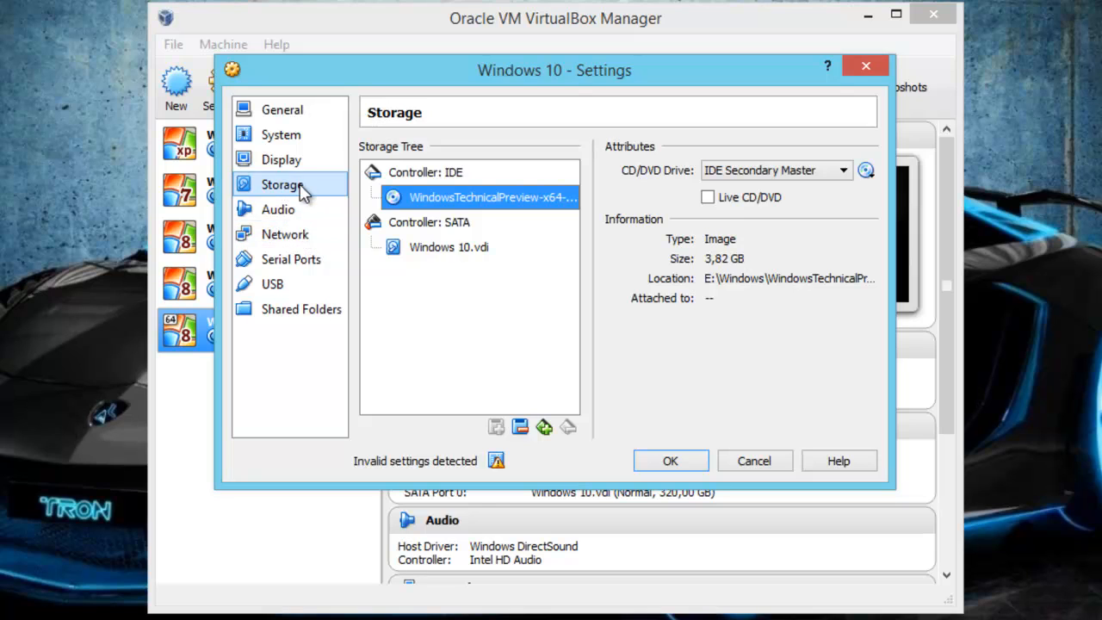
Attach network Adapter 1 to Bridged Adapter and save the machine's settings
click(313, 238)
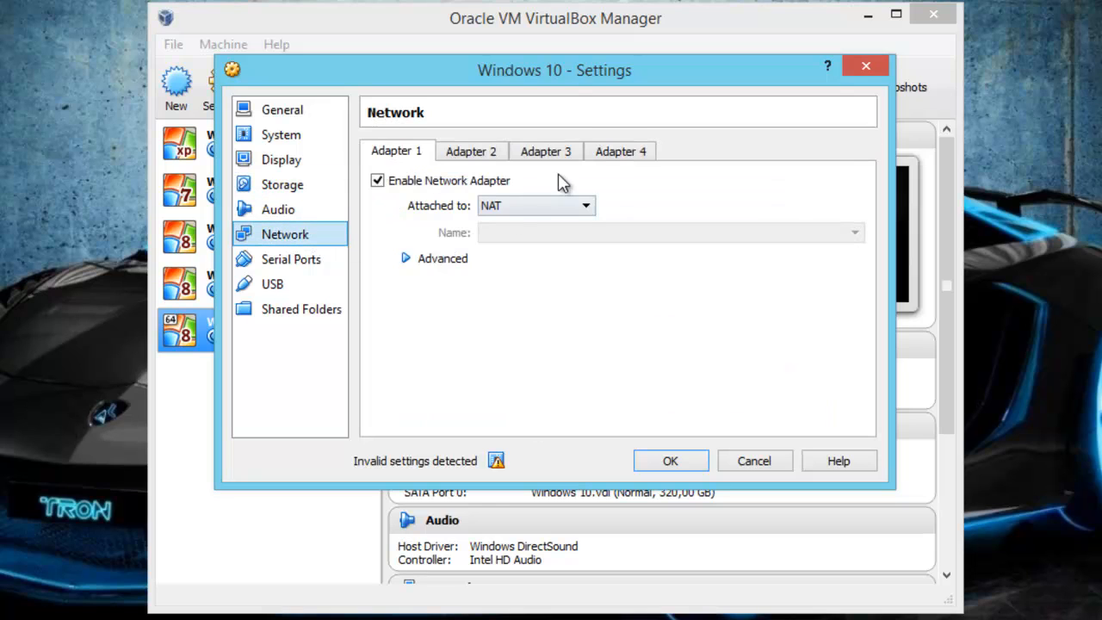
click(529, 207)
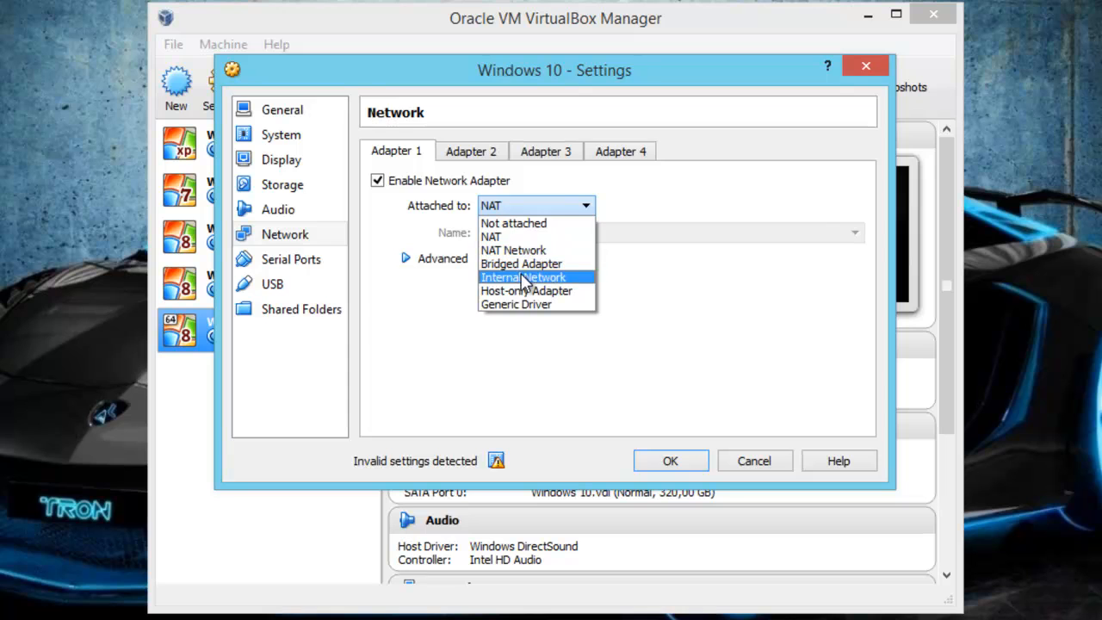
click(523, 277)
click(526, 209)
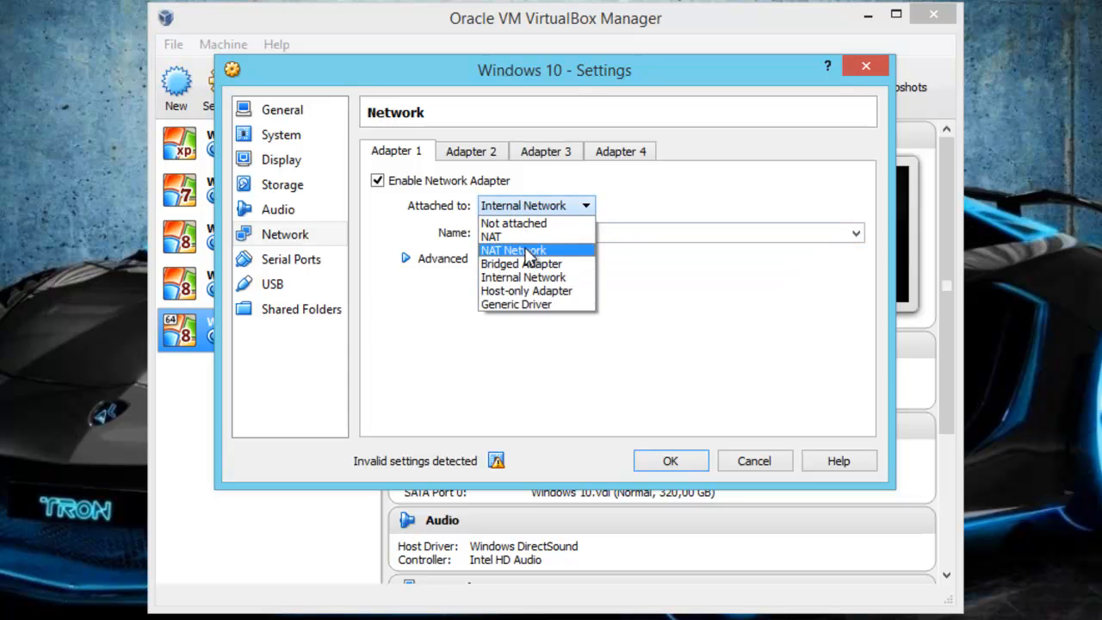
click(527, 264)
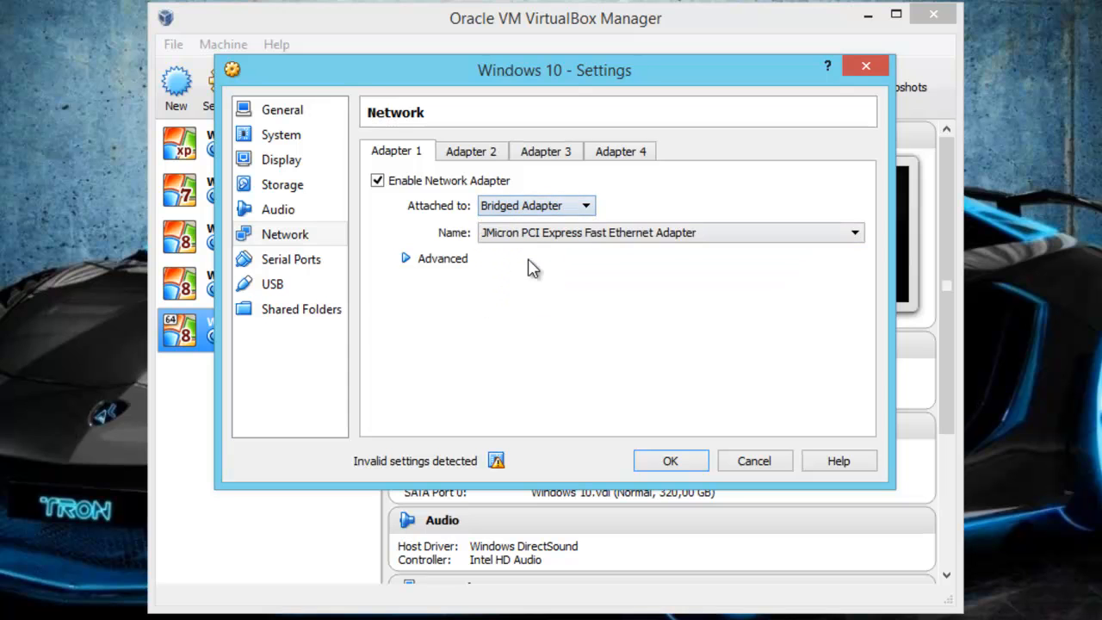
click(671, 462)
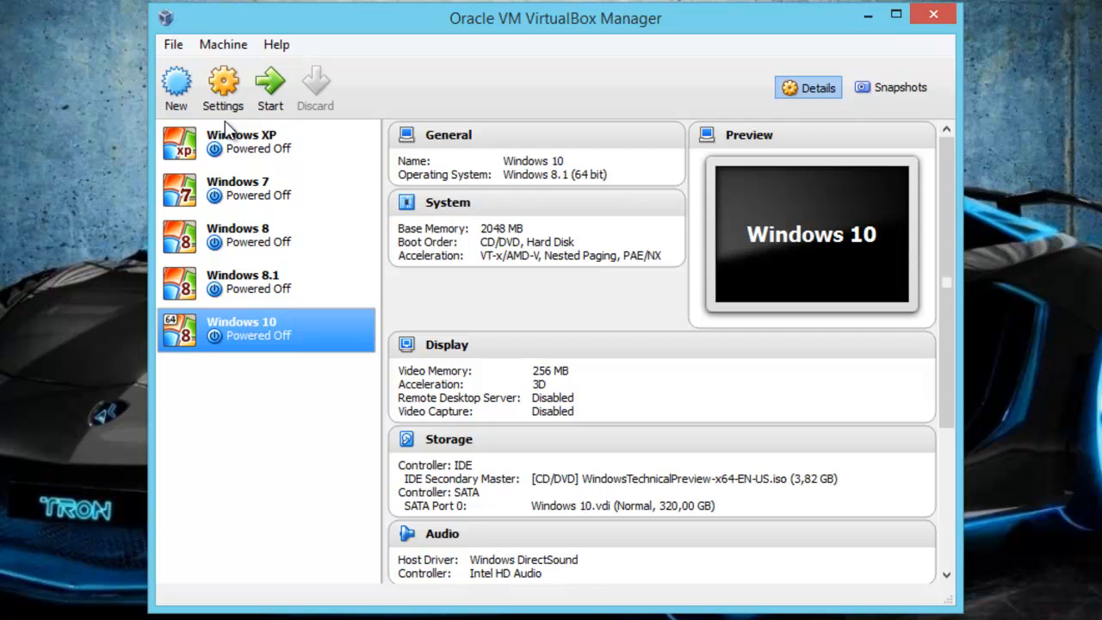
Start the Windows 10 machine, set Windows Setup's time and currency format to Indonesian (Indonesia), and continue
click(274, 101)
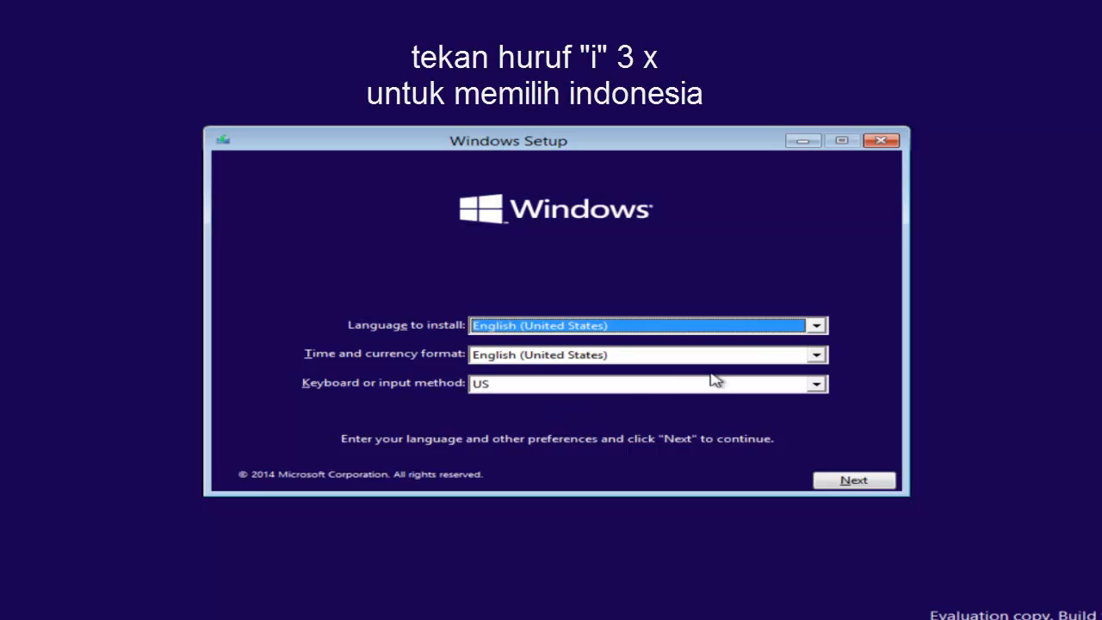
click(801, 357)
click(805, 358)
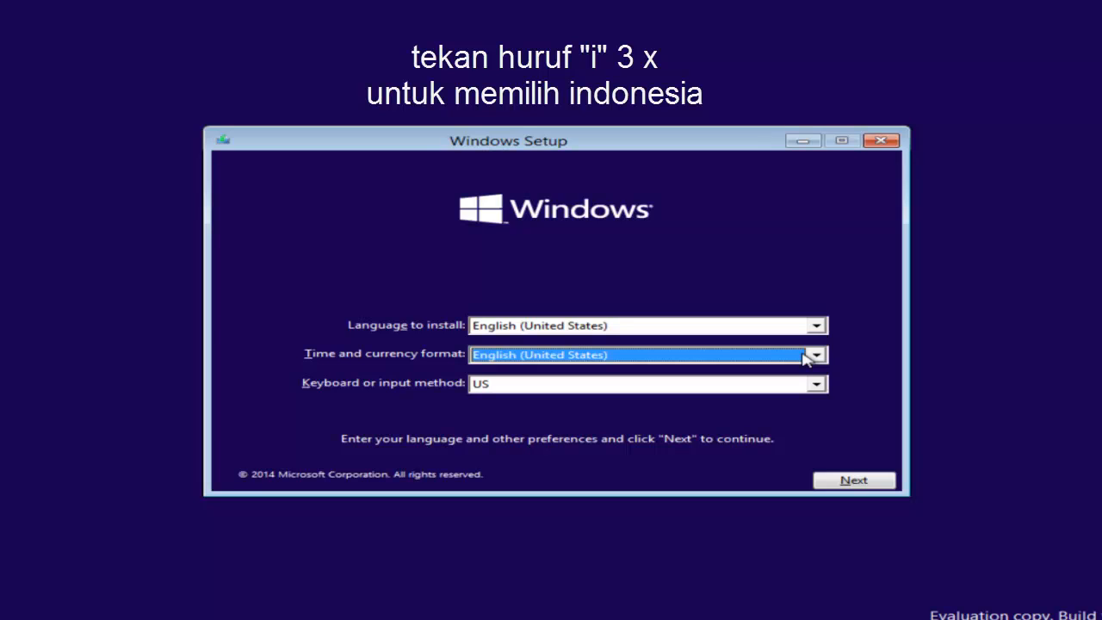
key(i)
key(i)
key(i)
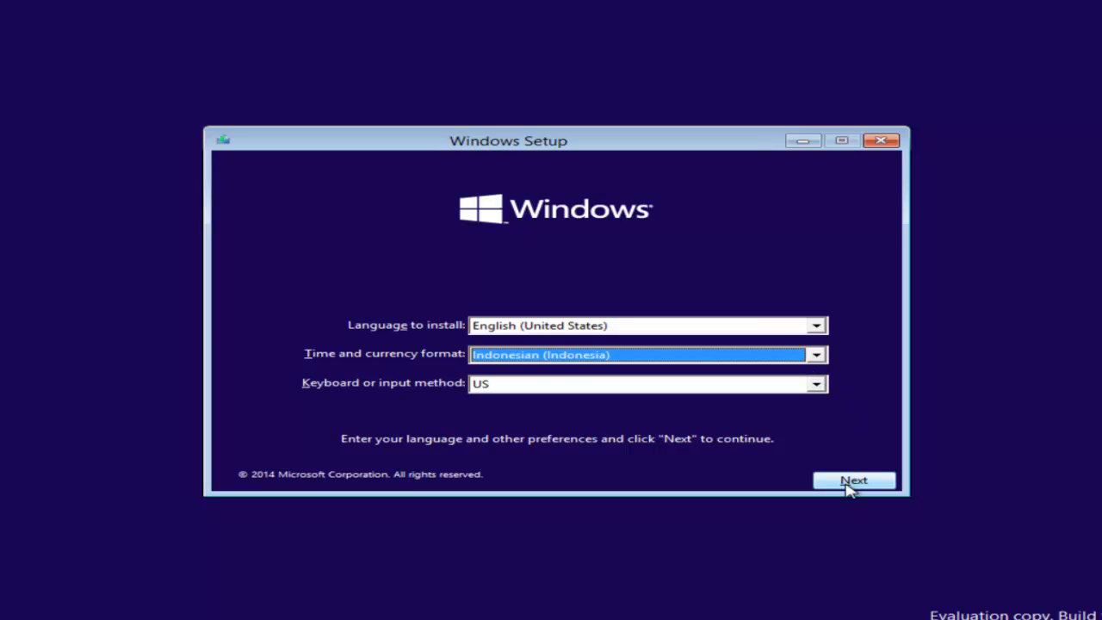
click(849, 481)
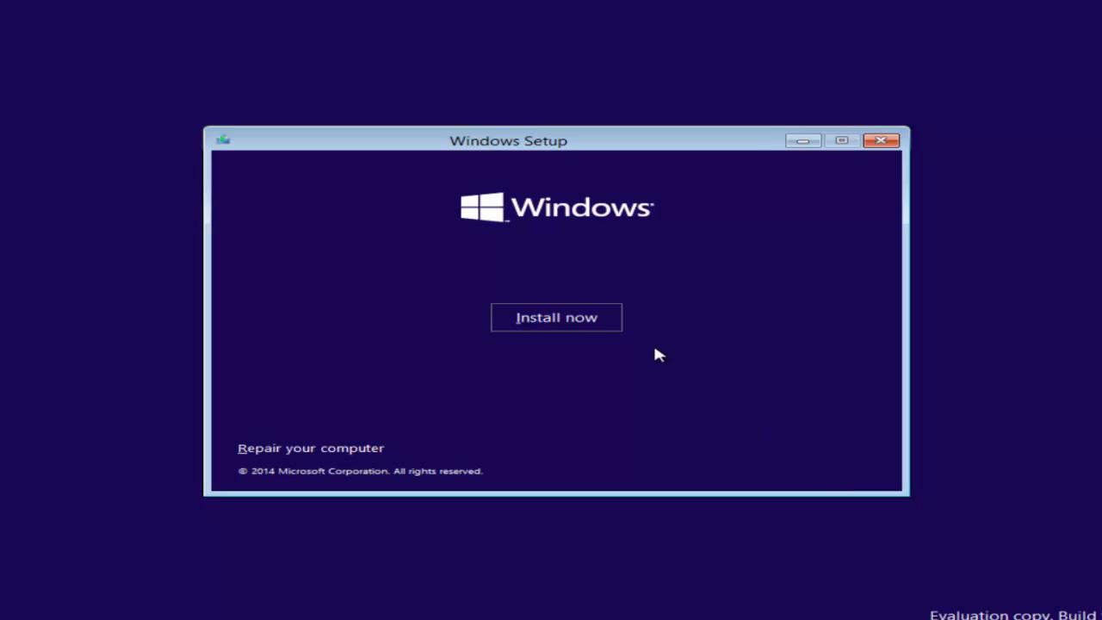
Start the Windows installation, accept the license terms, and choose the Custom: Install Windows only (advanced) type
click(606, 325)
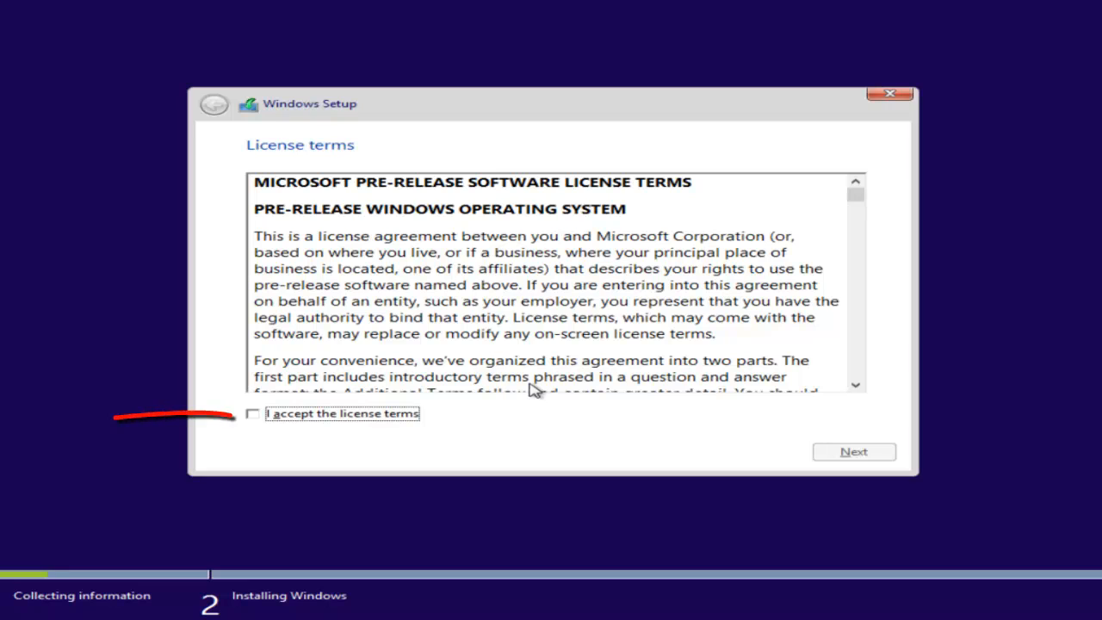
click(412, 414)
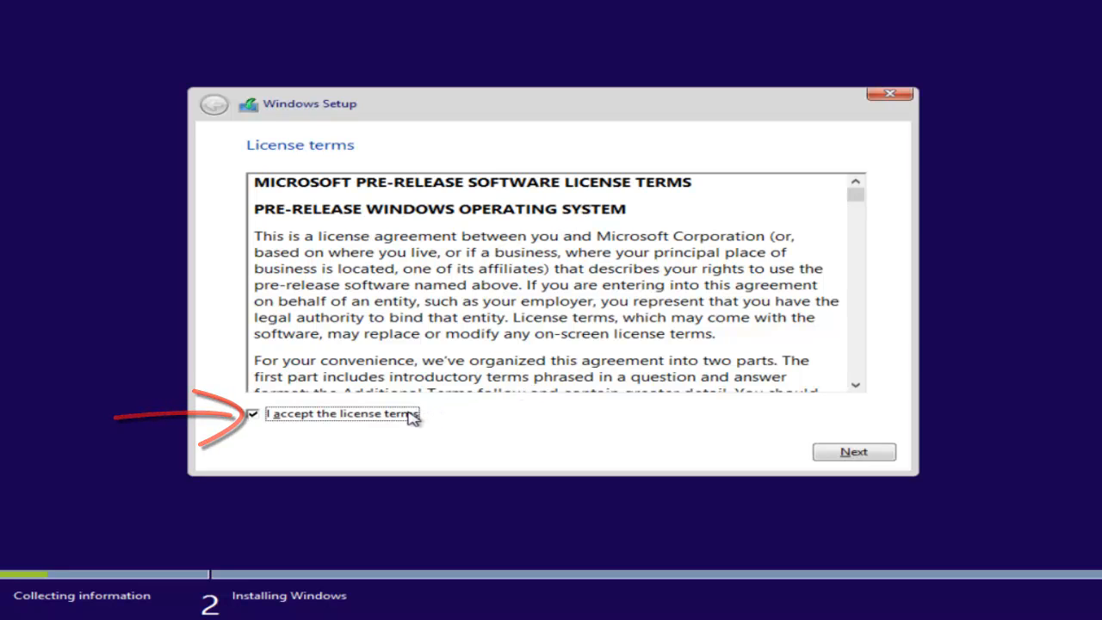
click(850, 454)
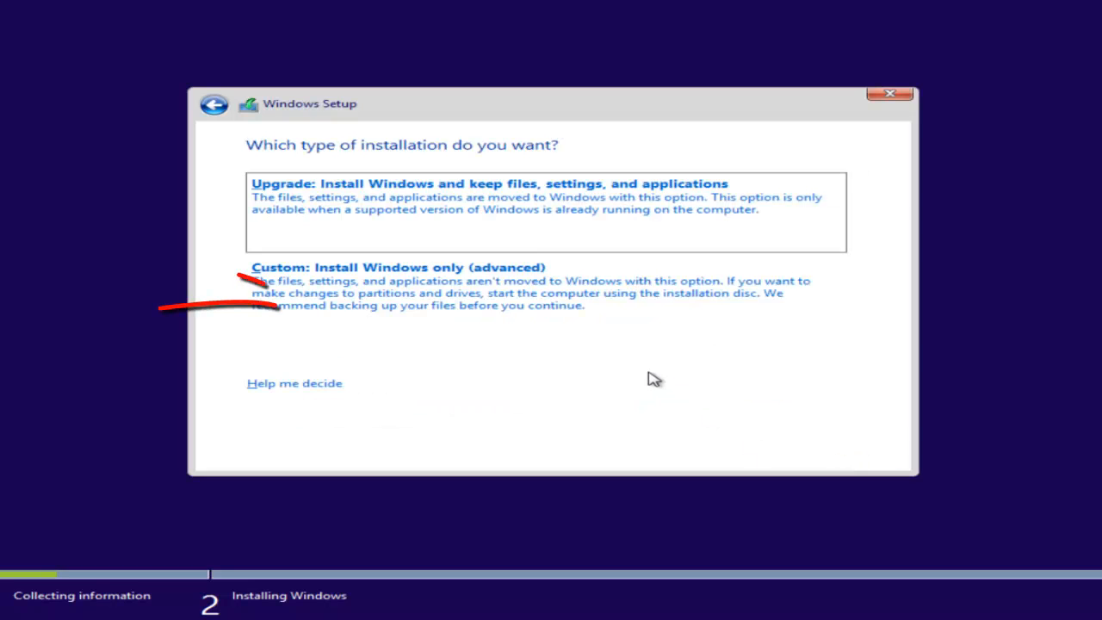
click(585, 316)
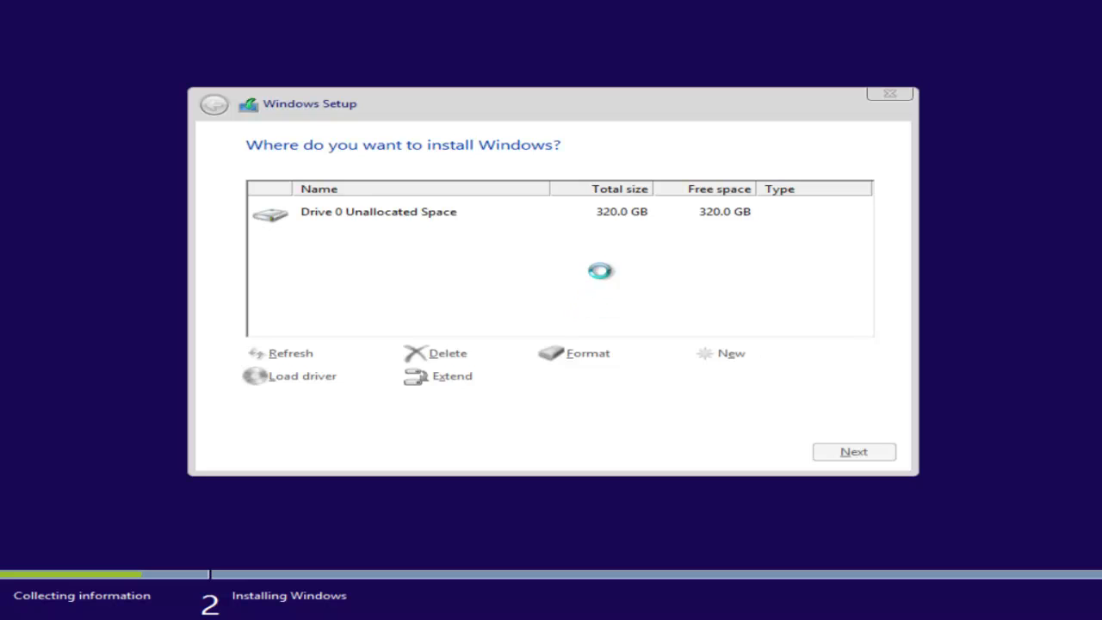
Create a 122000 MB partition in Drive 0's unallocated space and allow Windows to create additional partitions for system files
click(613, 221)
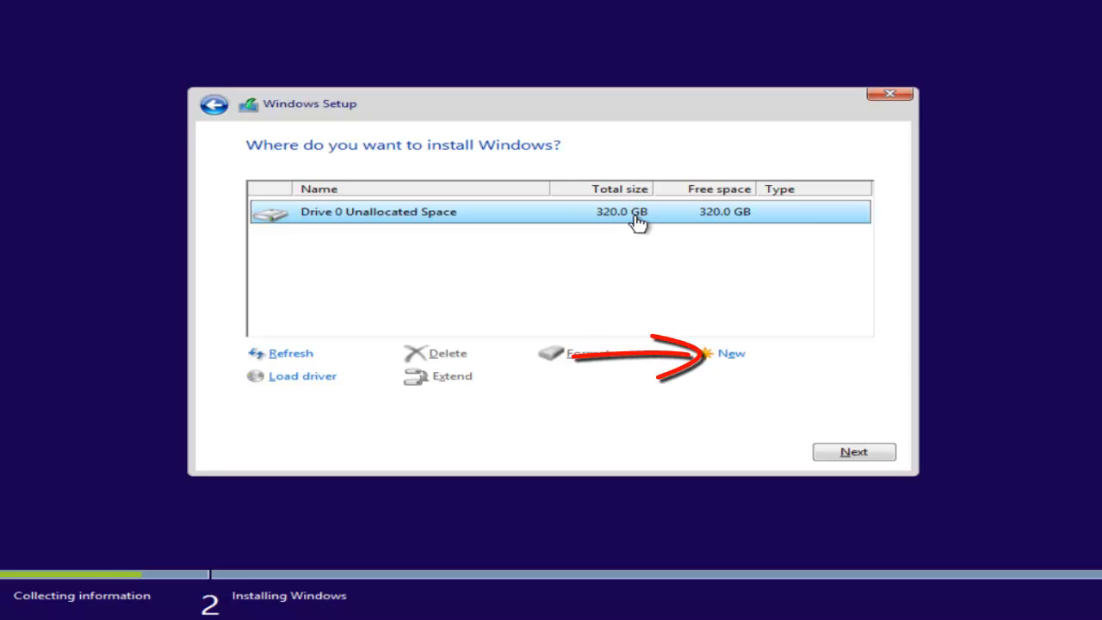
click(732, 360)
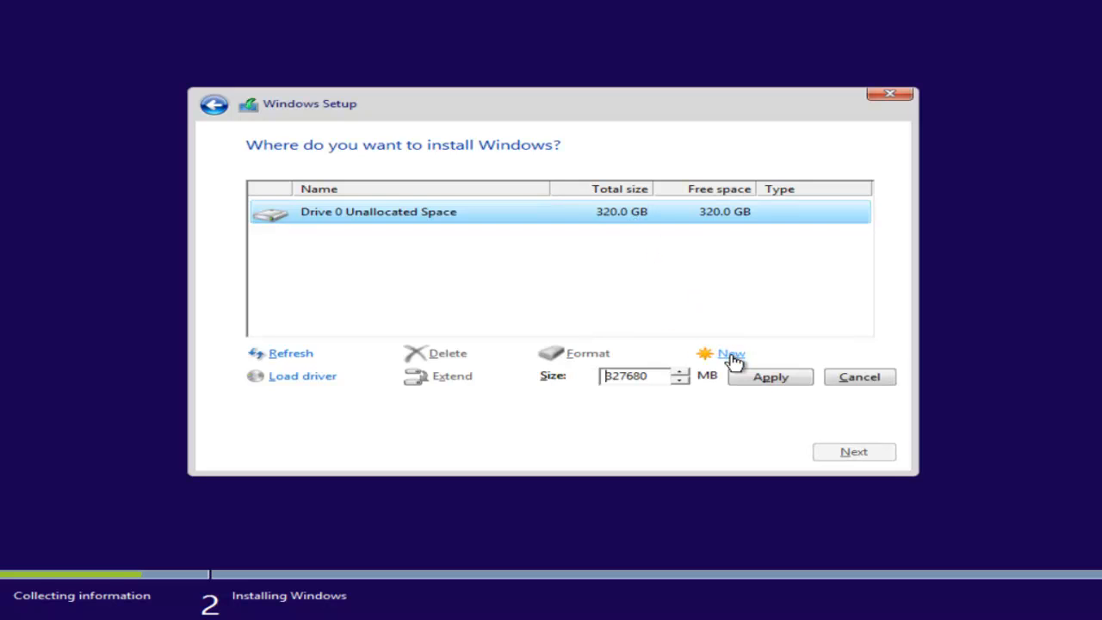
drag(659, 386, 594, 382)
text(122000)
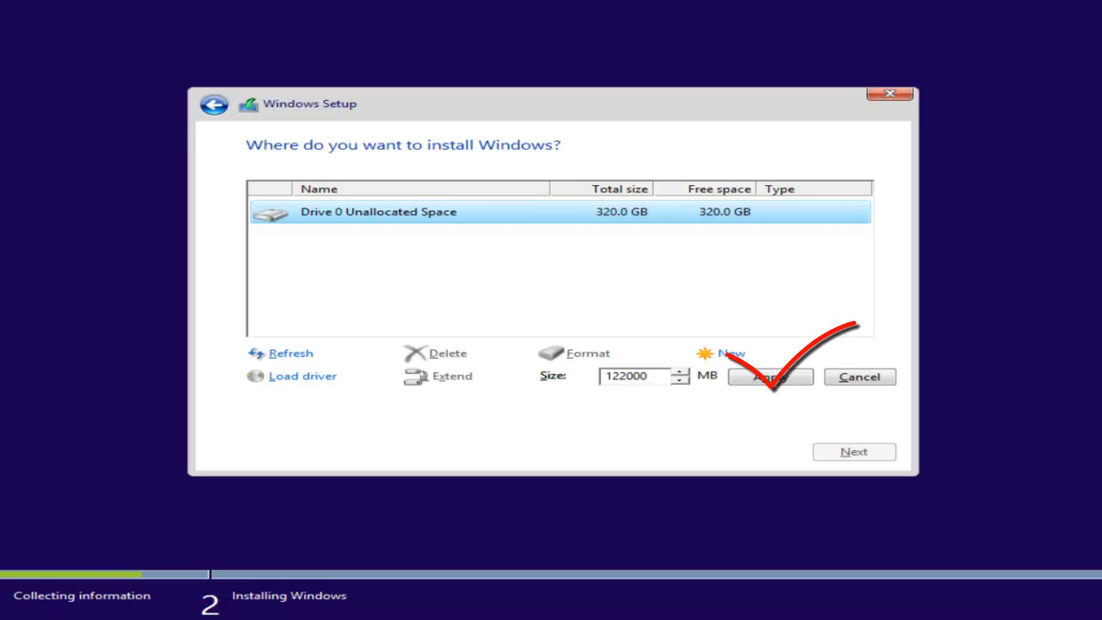
click(766, 380)
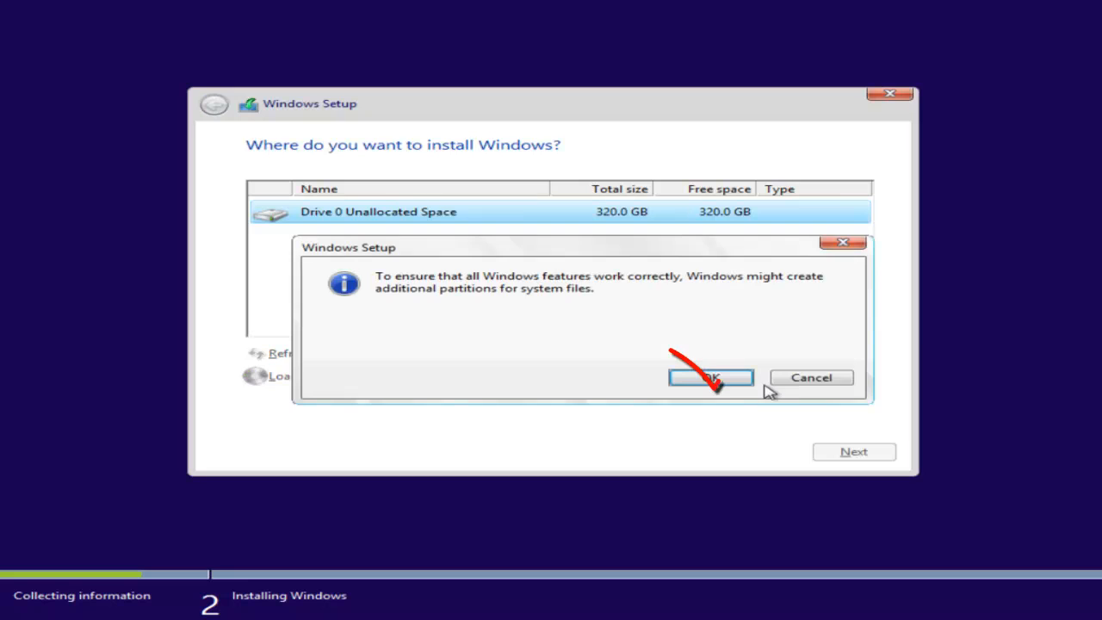
click(718, 379)
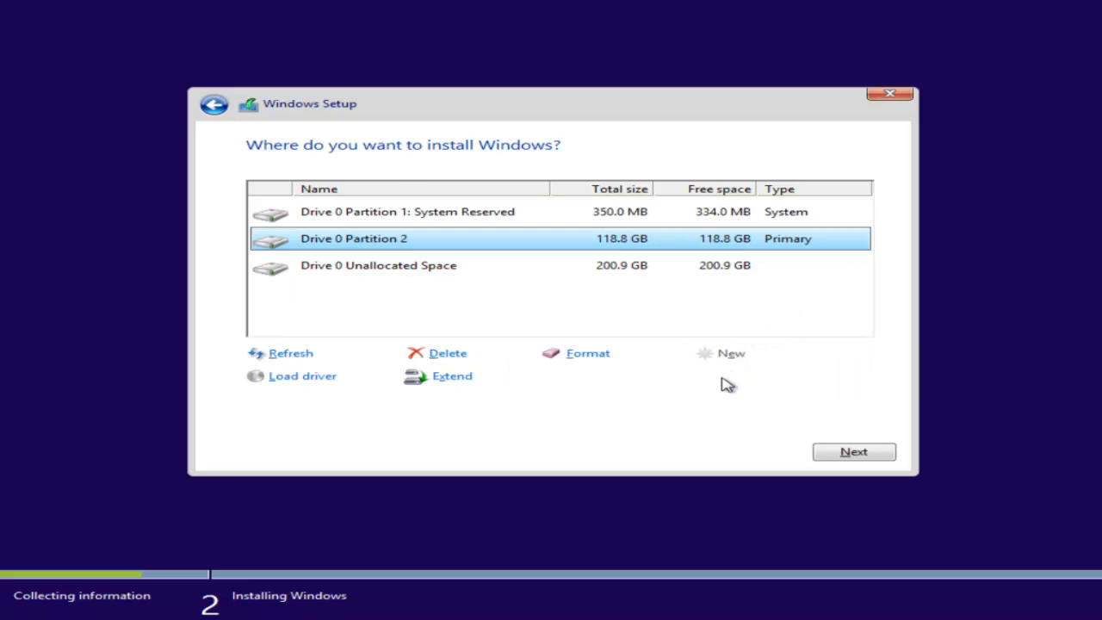
Create a second primary partition of 81800 MB from Drive 0's remaining unallocated space
click(626, 272)
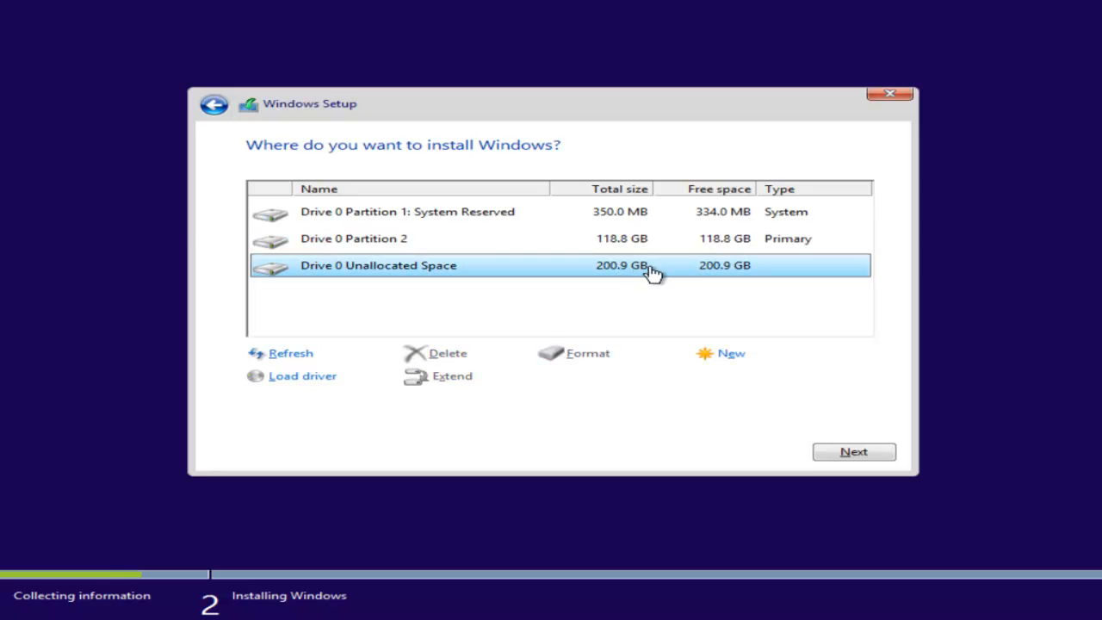
click(739, 365)
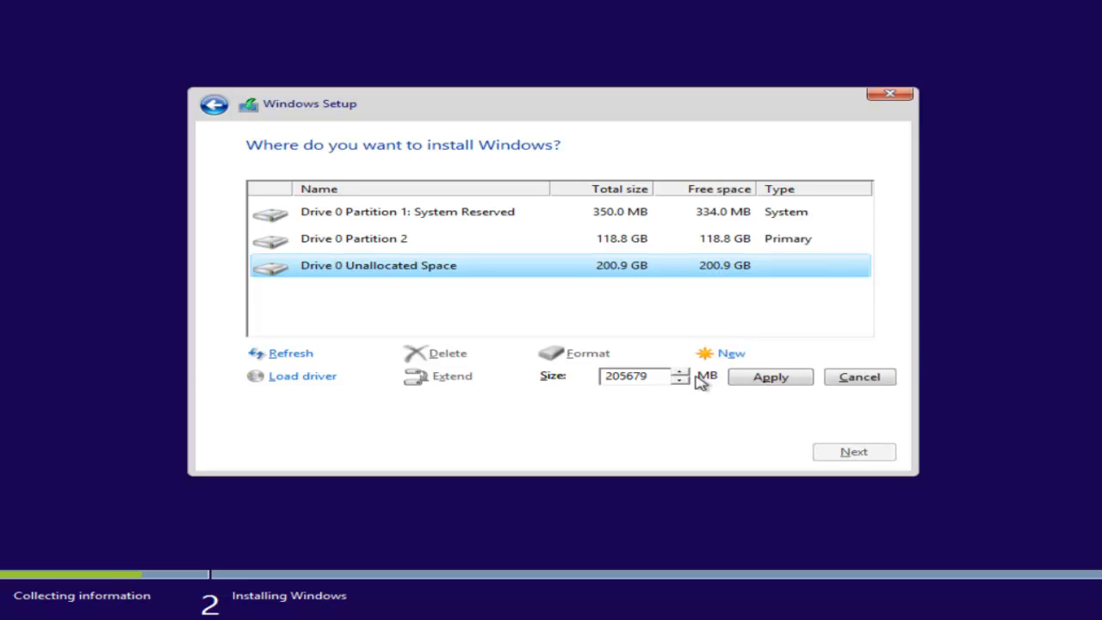
drag(661, 381, 605, 379)
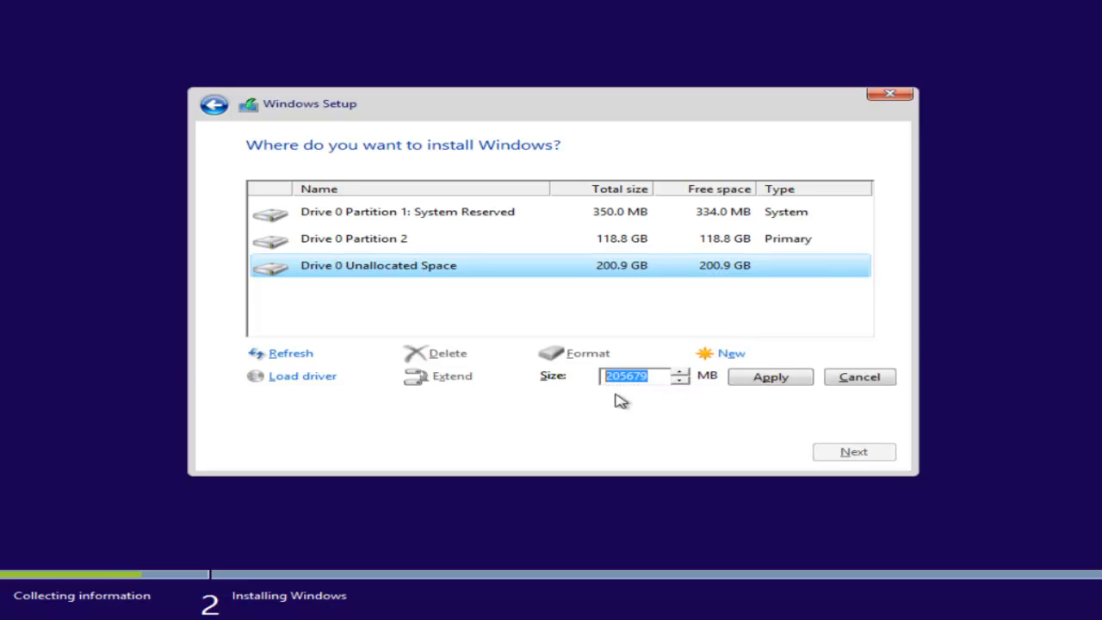
text(8)
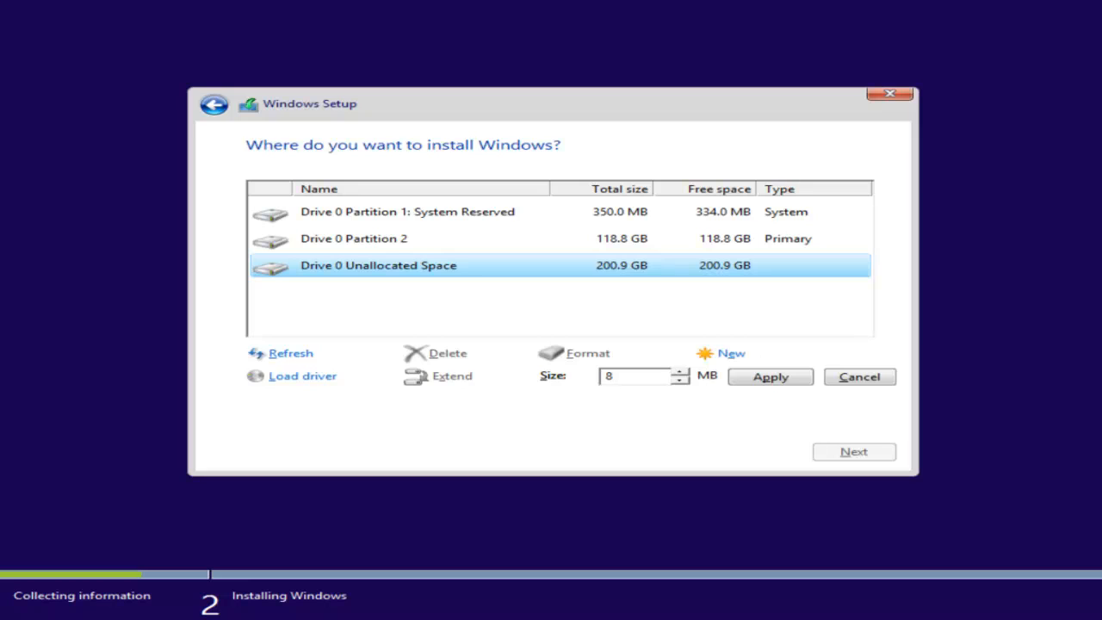
text(1800)
click(739, 375)
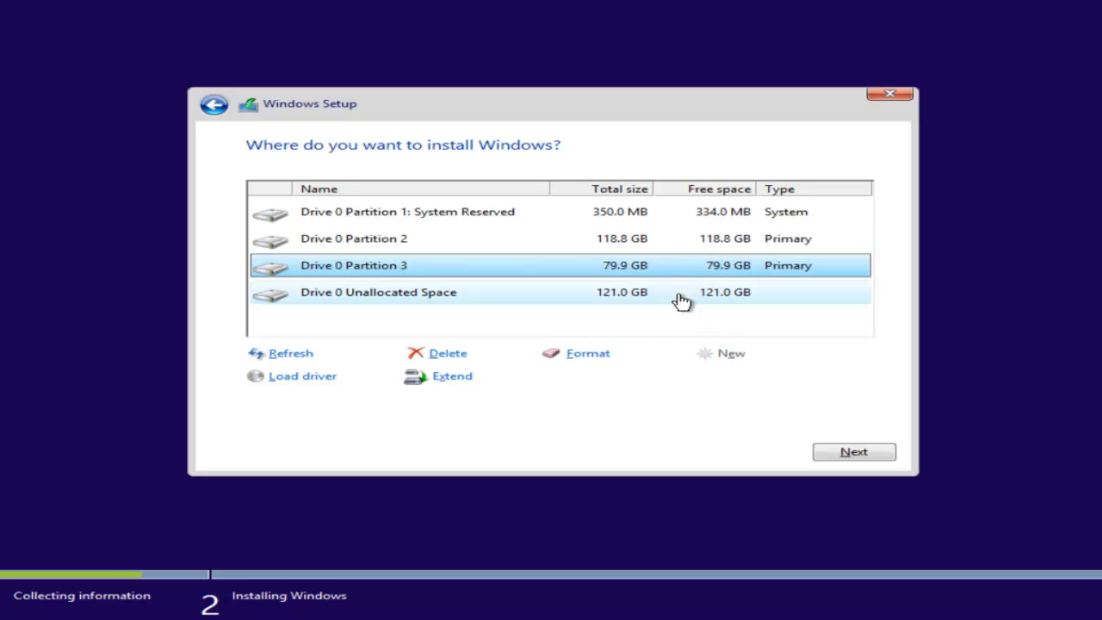
Create a last partition using all 123879 MB of unallocated space left on Drive 0
click(680, 299)
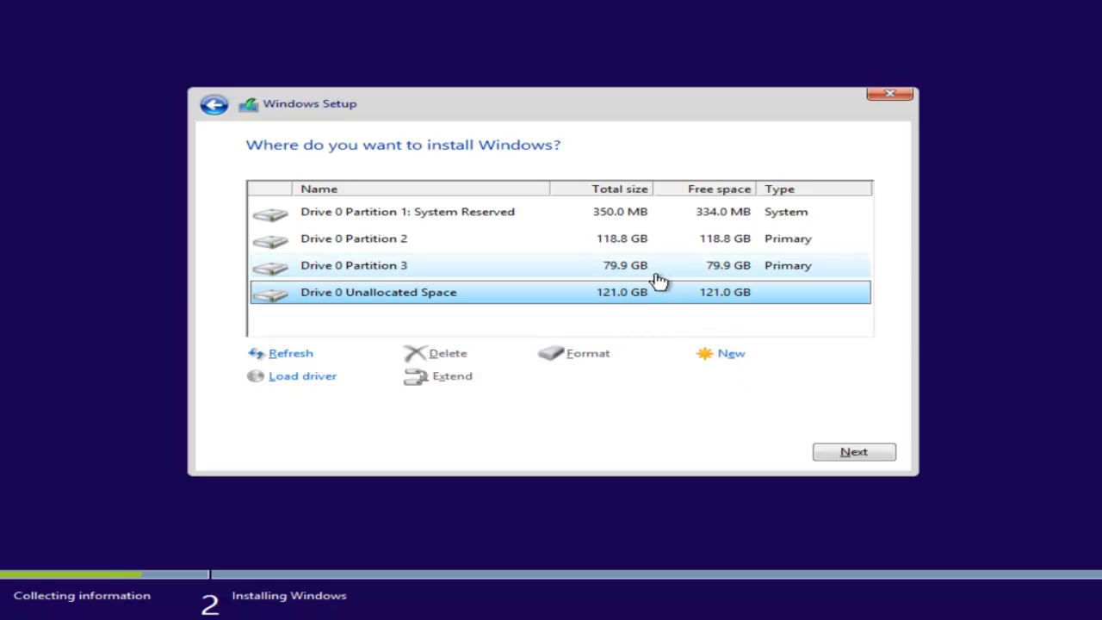
click(728, 355)
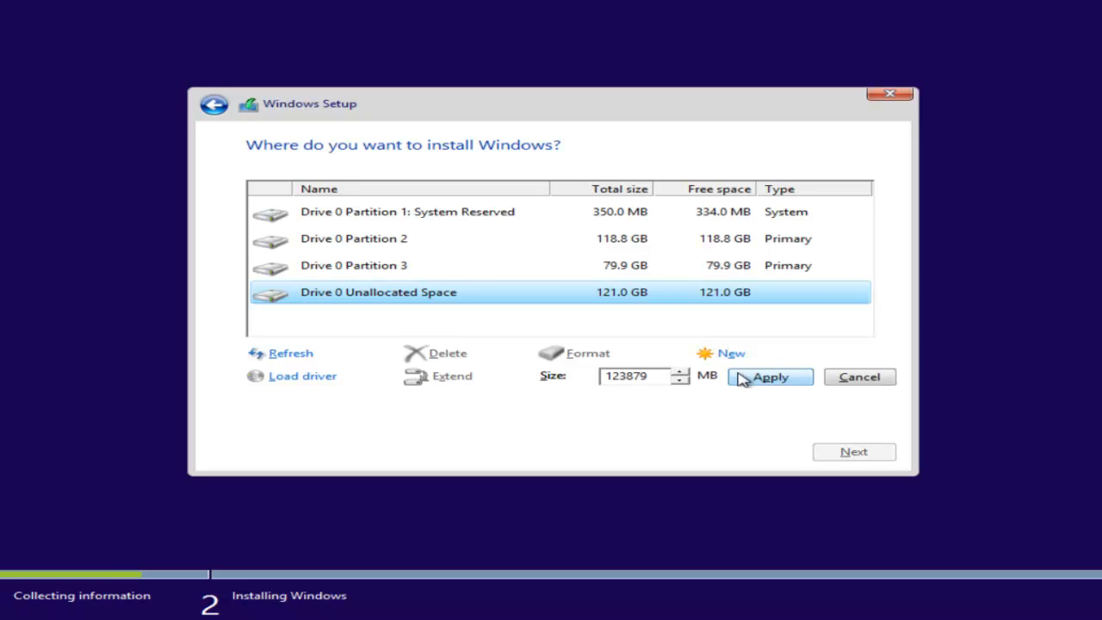
click(744, 381)
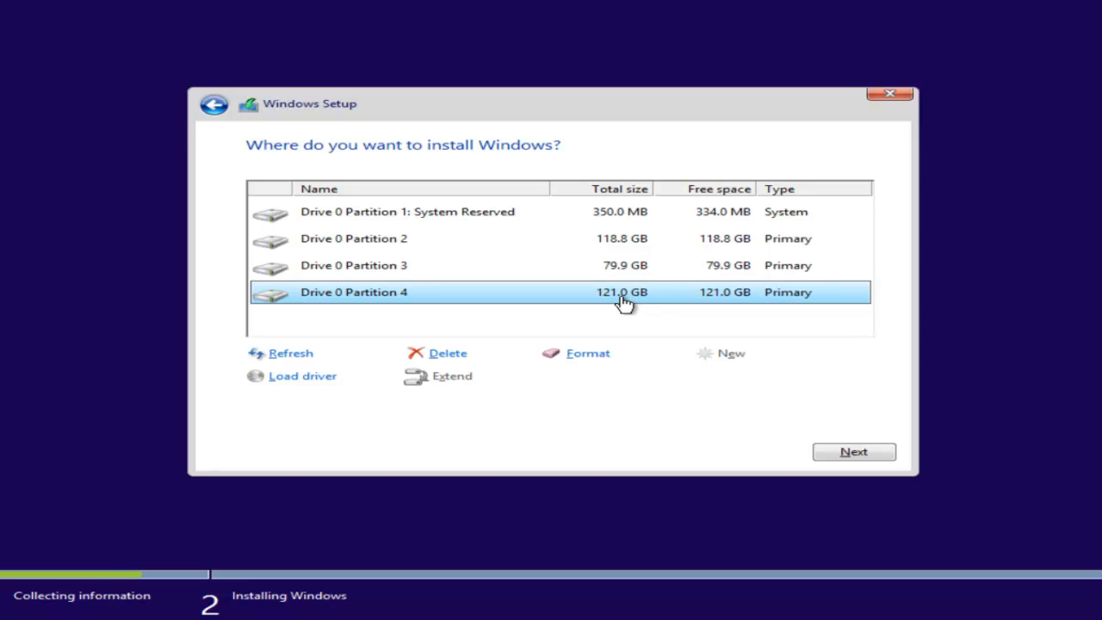
Choose Drive 0 Partition 2 as the install location and start installing Windows on it
click(613, 240)
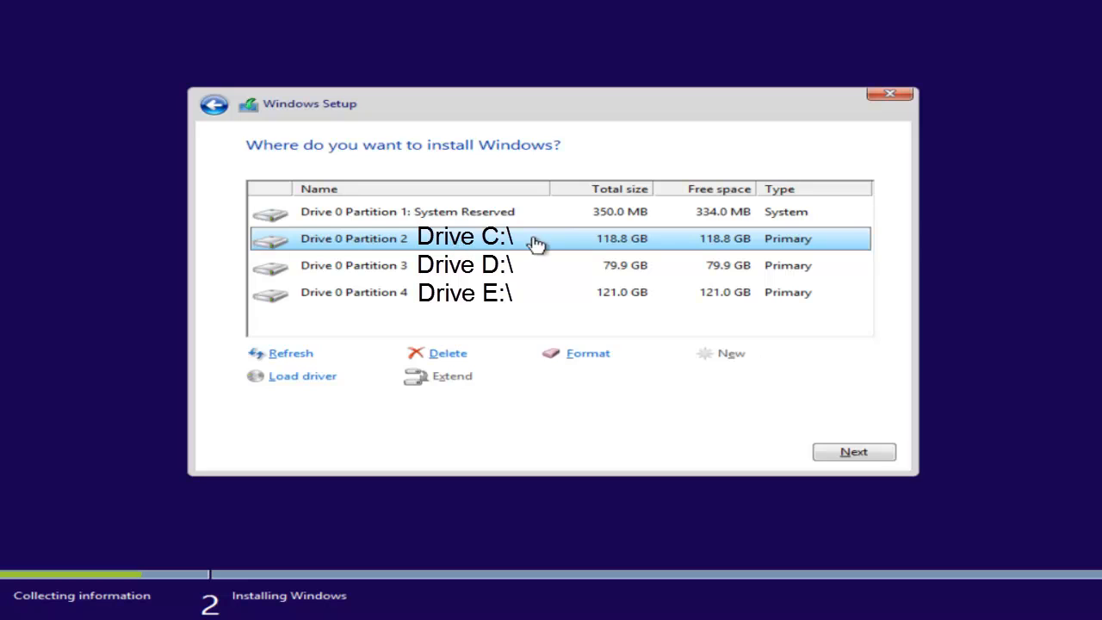
click(616, 267)
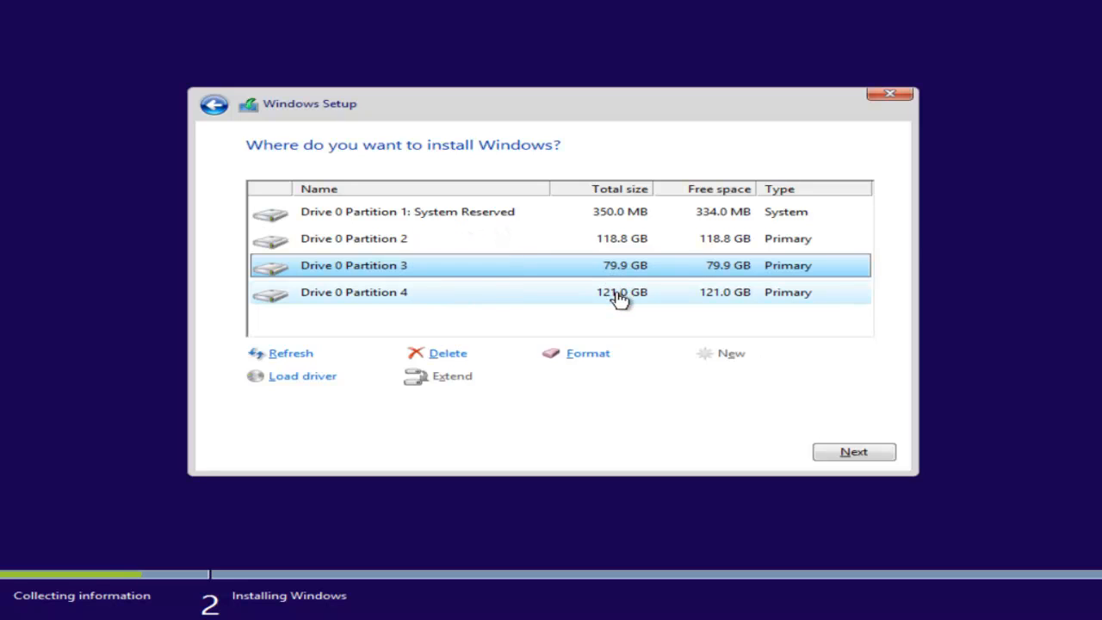
click(617, 297)
click(603, 241)
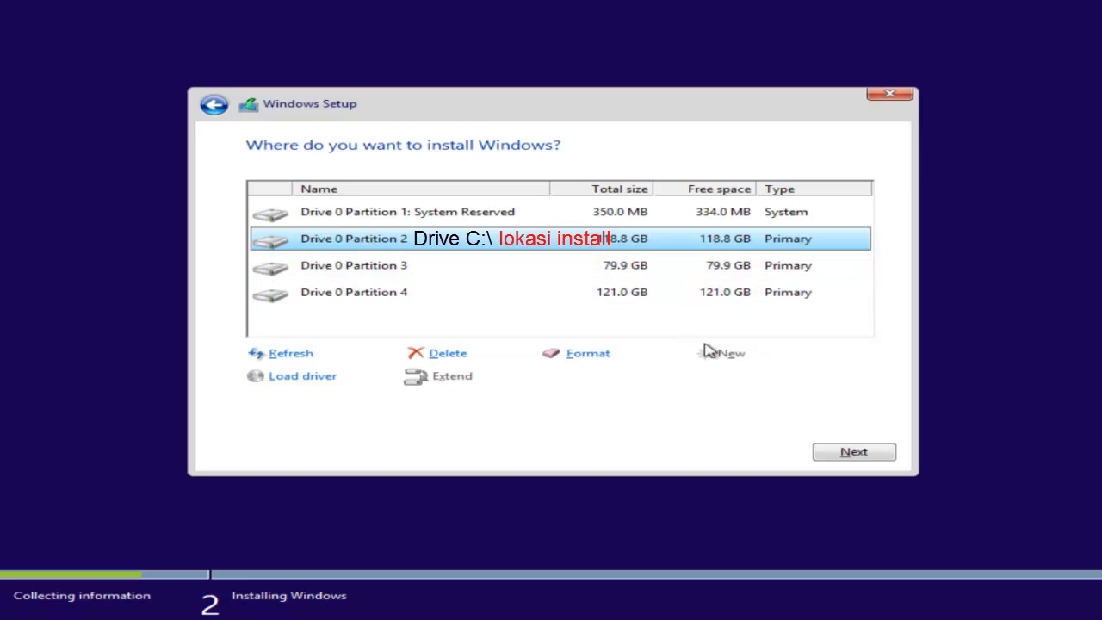
click(869, 453)
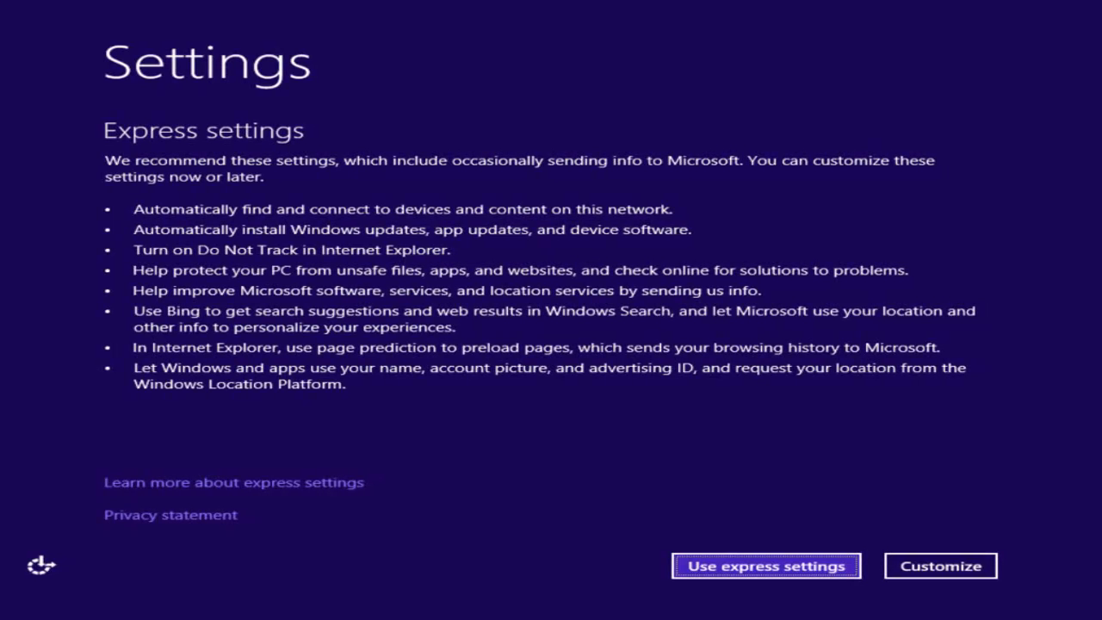
Use the express settings and create a local account with the user's full name as user name and no password
click(765, 570)
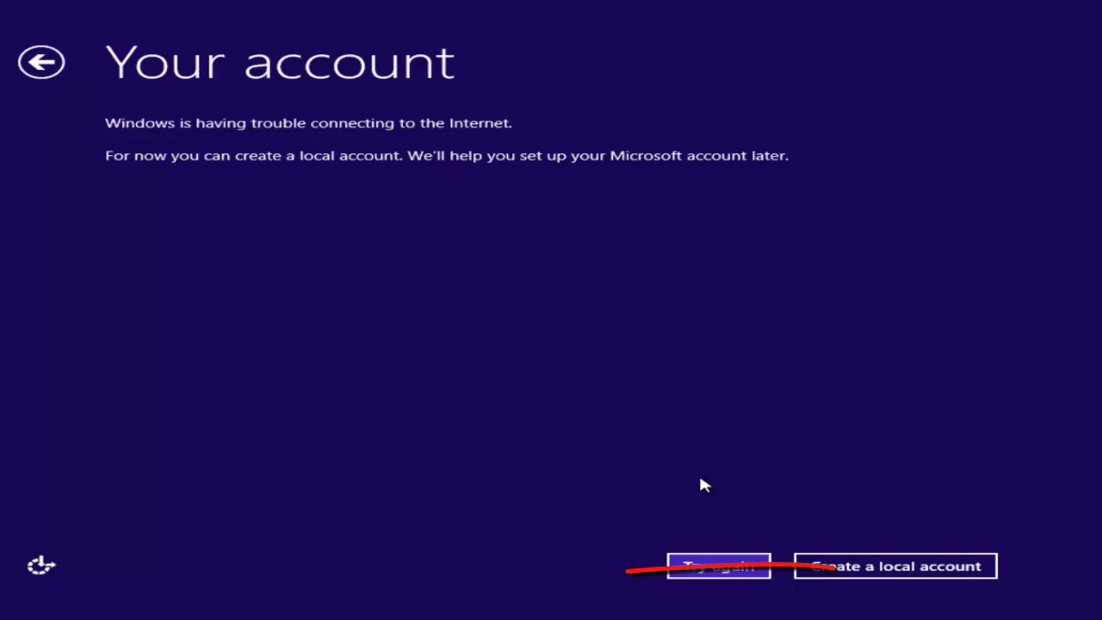
click(870, 575)
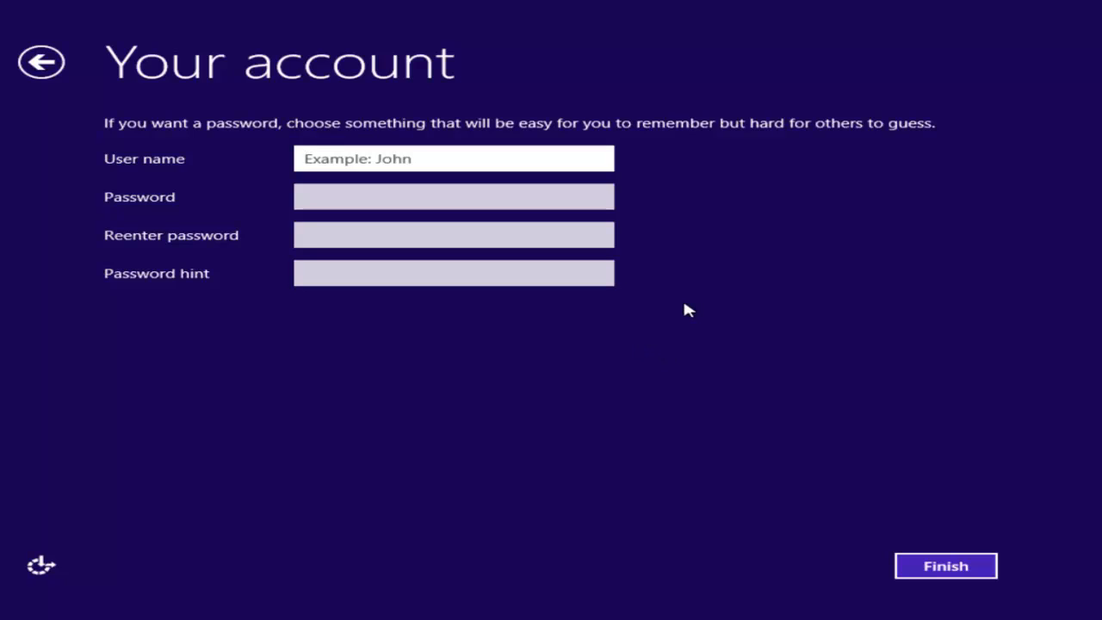
text(R Han)
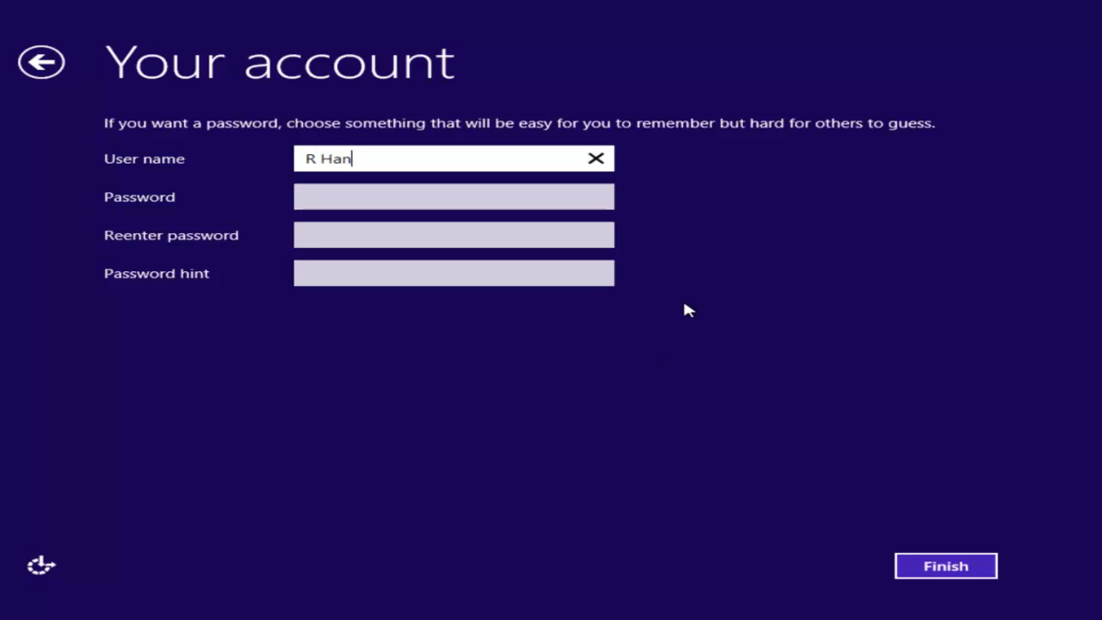
text(i Prase)
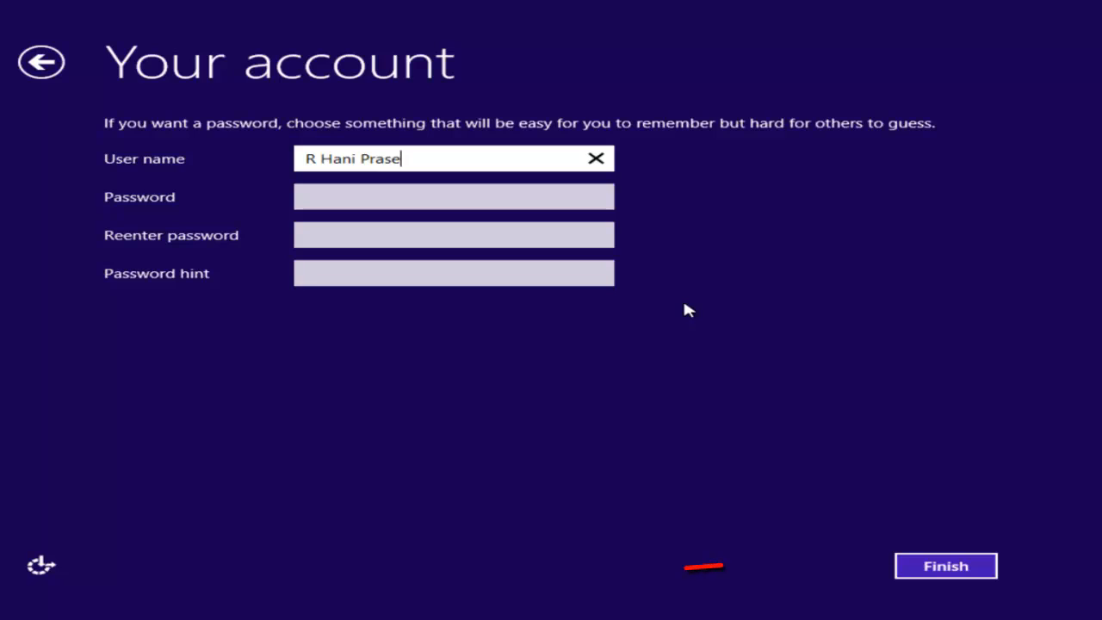
text(tya)
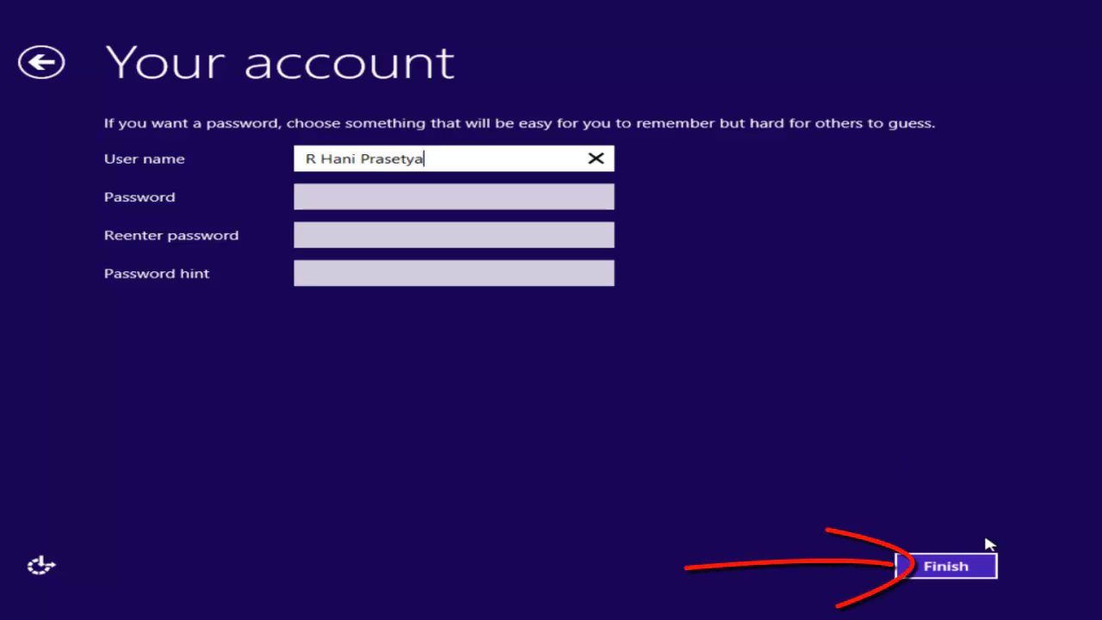
click(964, 565)
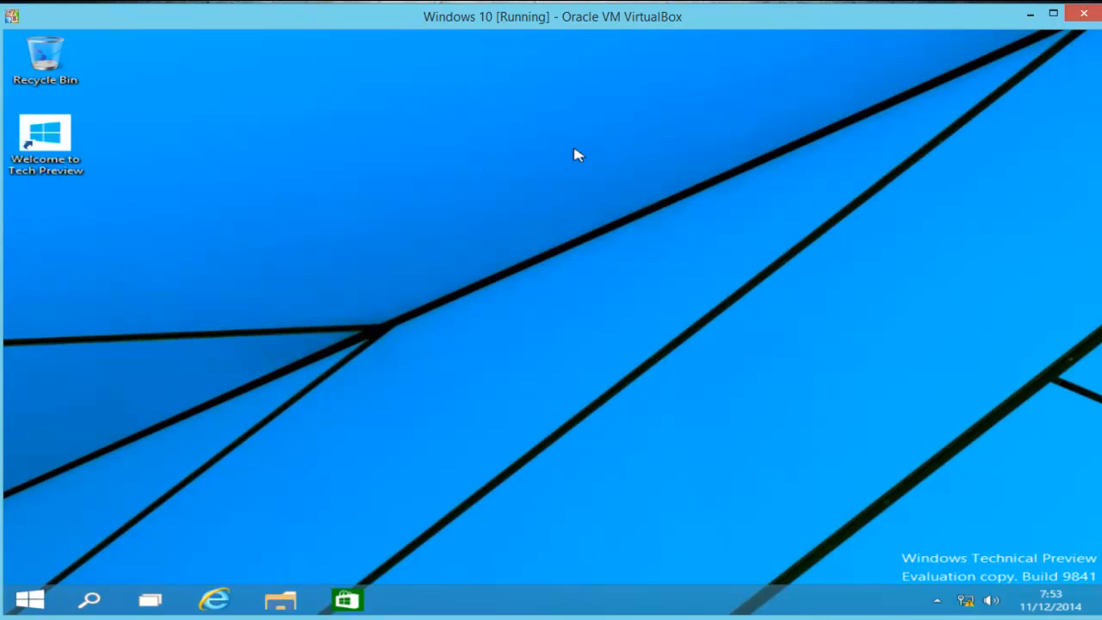
Maximize the running Windows 10 virtual machine's window to fill the host desktop
click(1053, 13)
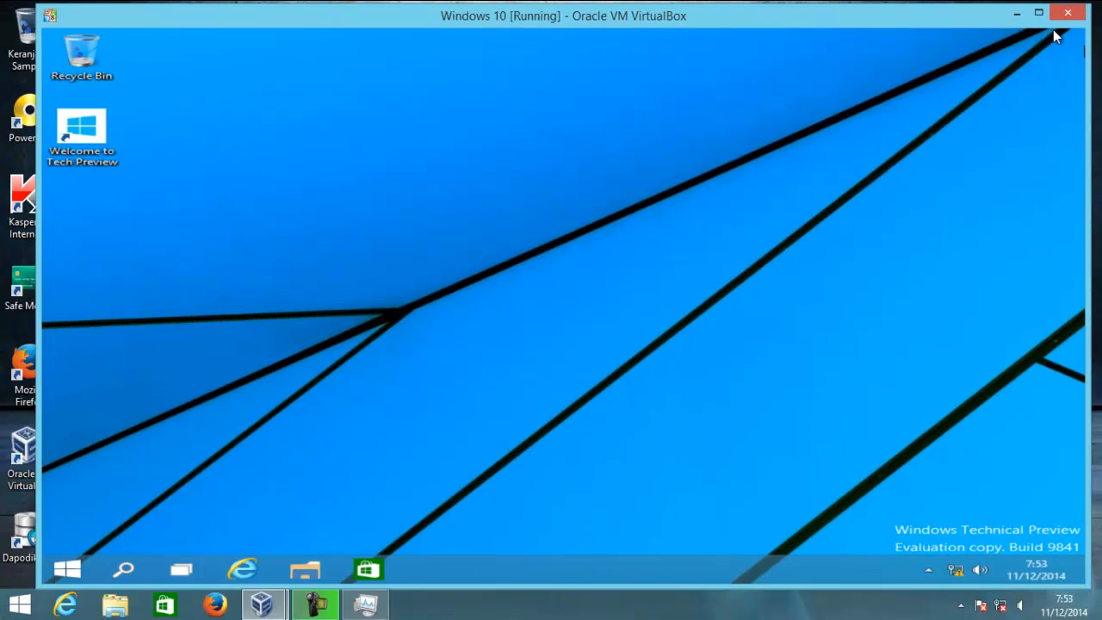
click(1040, 21)
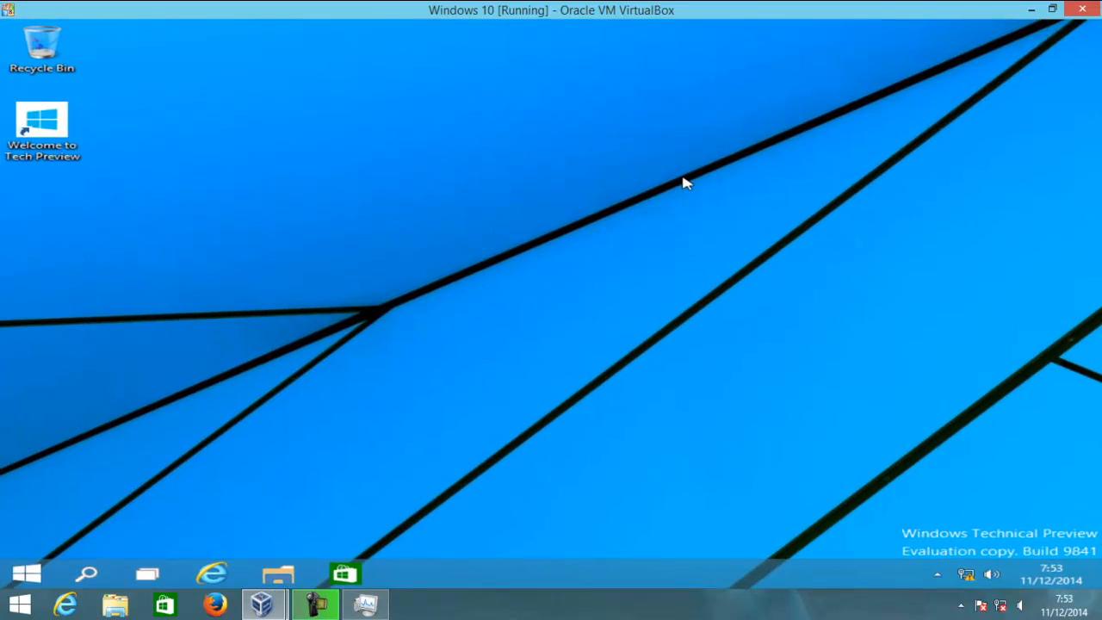